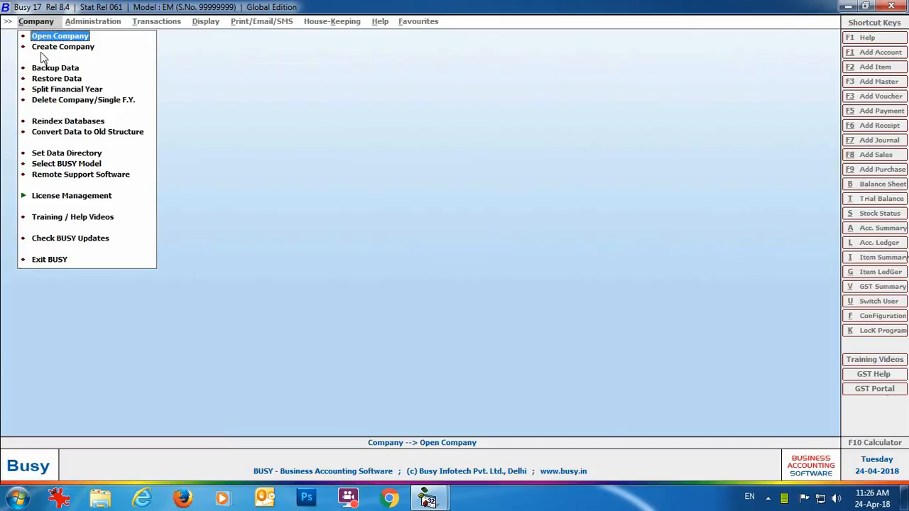
- Start a new company named Eros Electricals Ltd. in country U.A.E, emirate Dubai
click(44, 48)
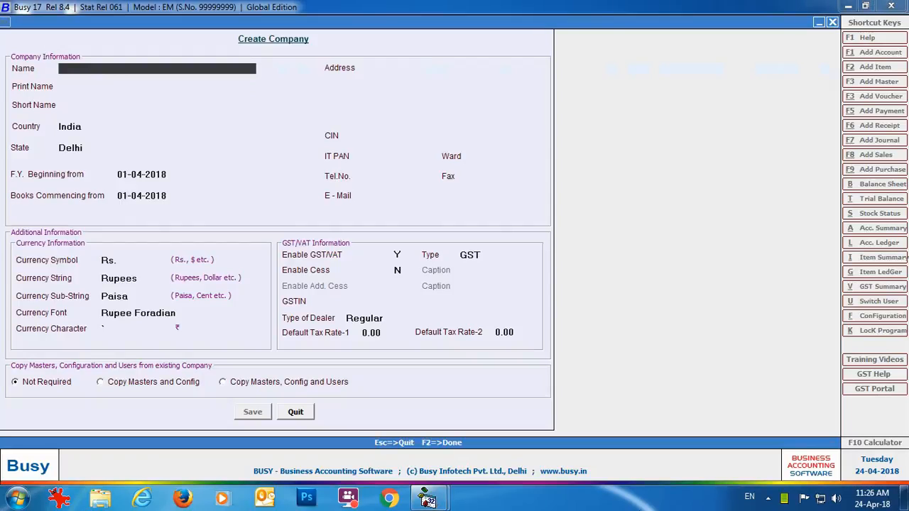
text(Eros Electricals Ltd.)
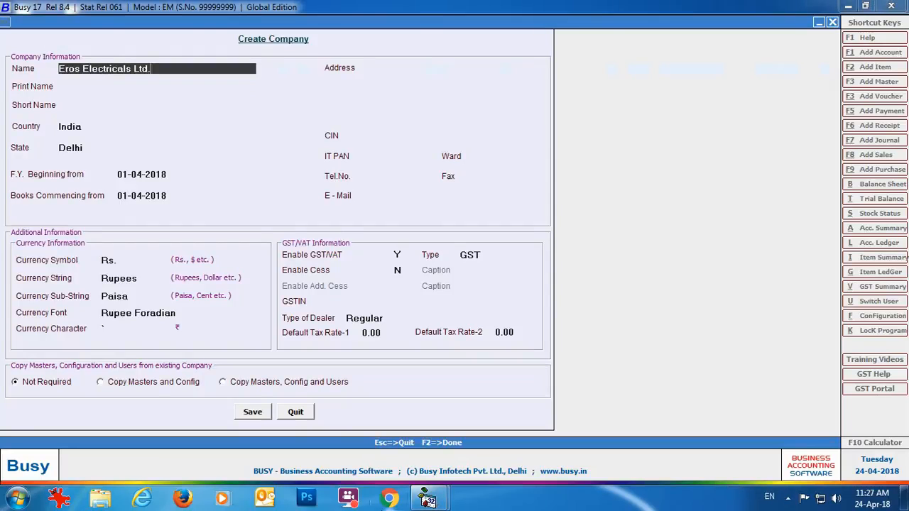
key(Return)
key(Return)
key(Return)
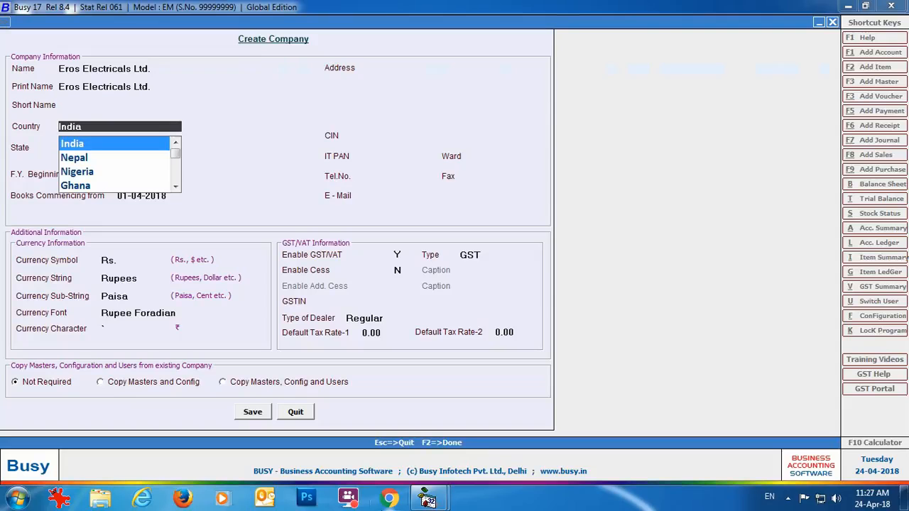
text(U.A)
key(Return)
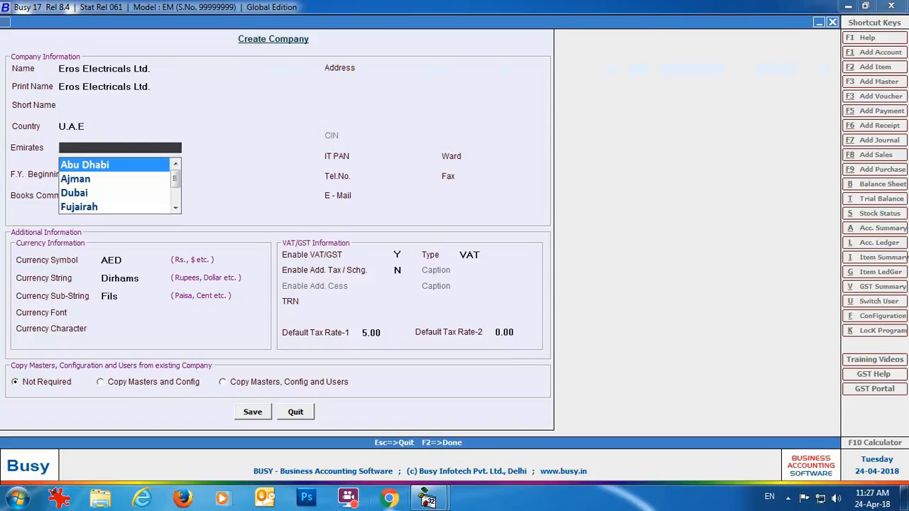
key(Down)
key(Down)
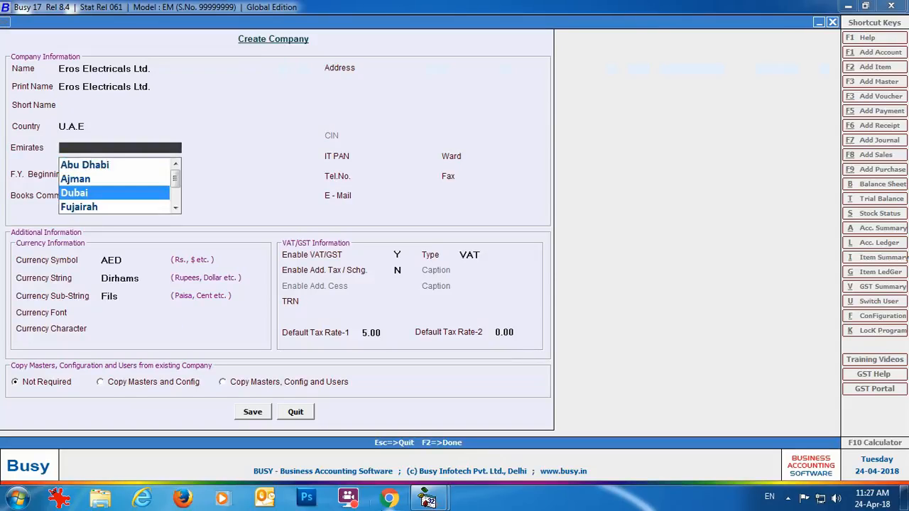
key(Return)
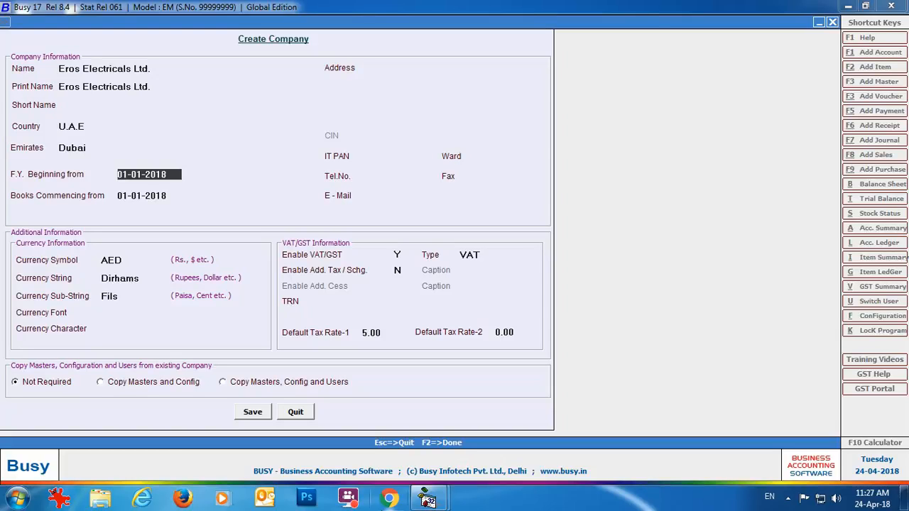
- Keep 01-01-2018 as the year and books start, and enter the DEC Business Tower, Dubai, U.A.E address
key(Return)
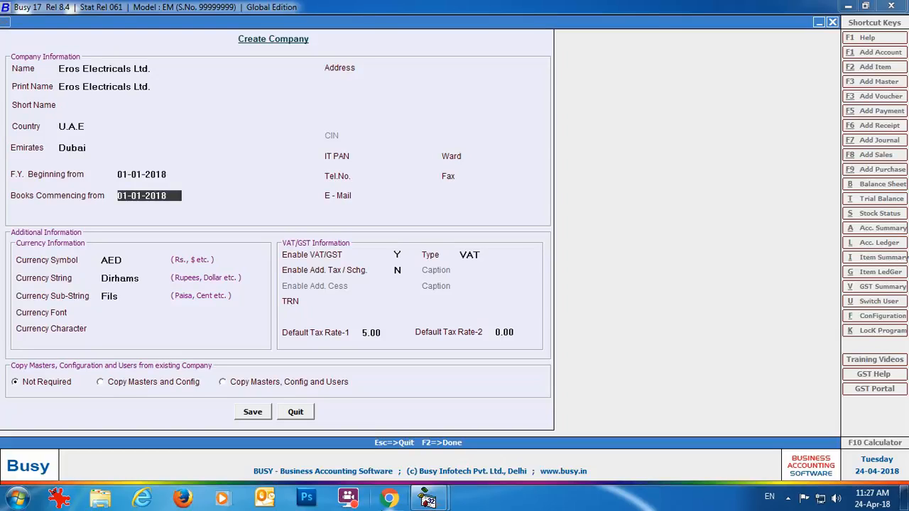
key(Return)
text(D69, DEC B)
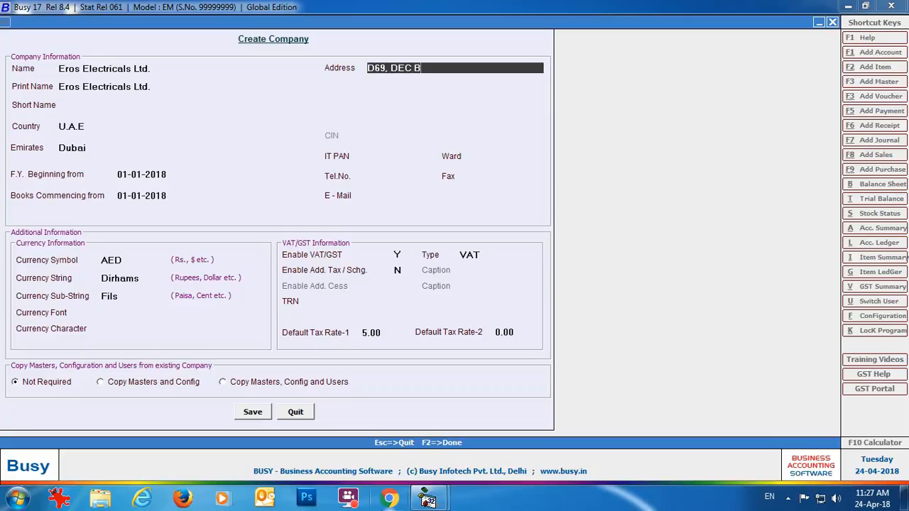
text(usiness Tower)
key(Return)
key(Return)
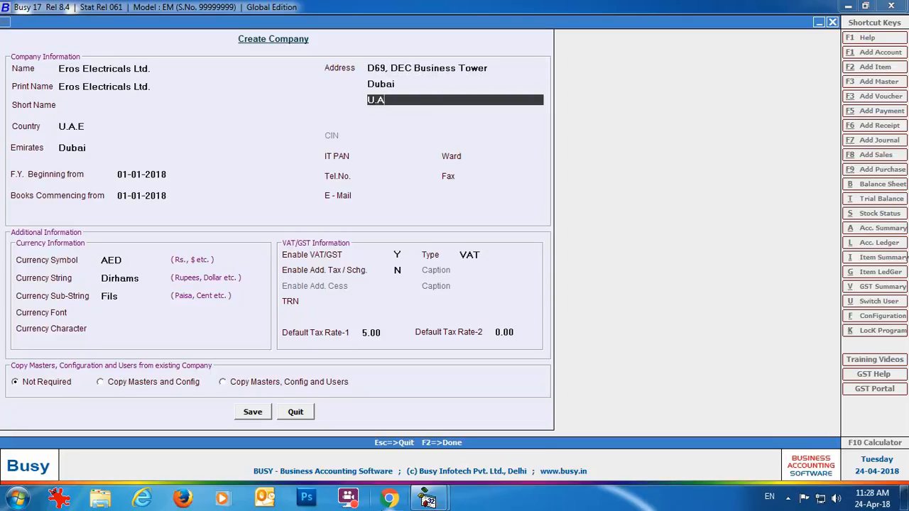
key(Return)
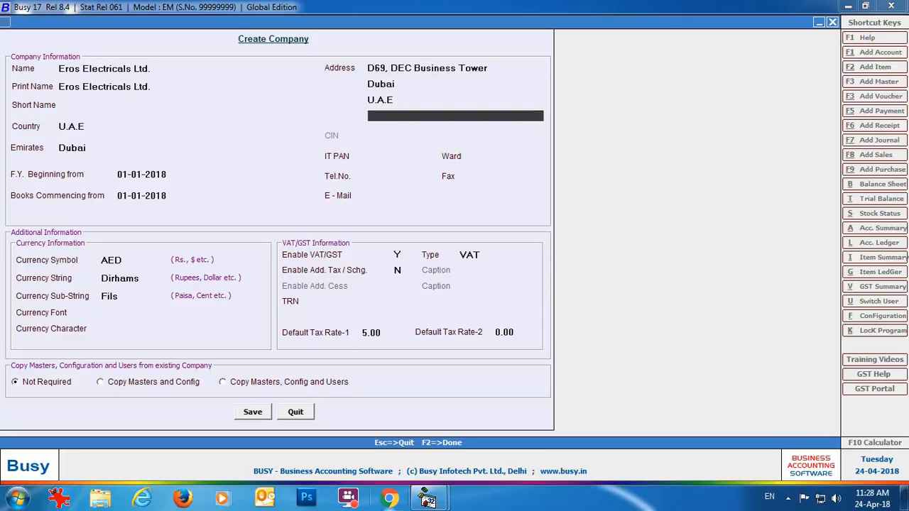
key(Return)
key(Return)
key(Return)
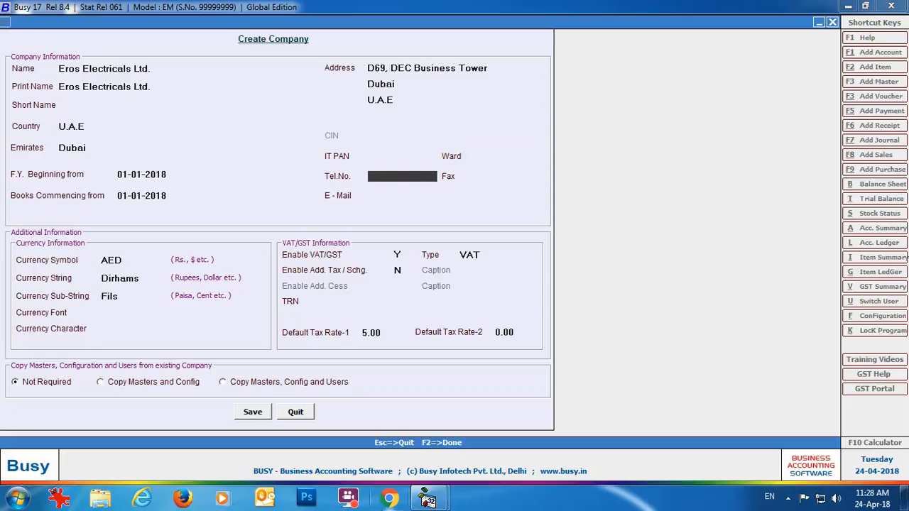
key(Return)
key(Return)
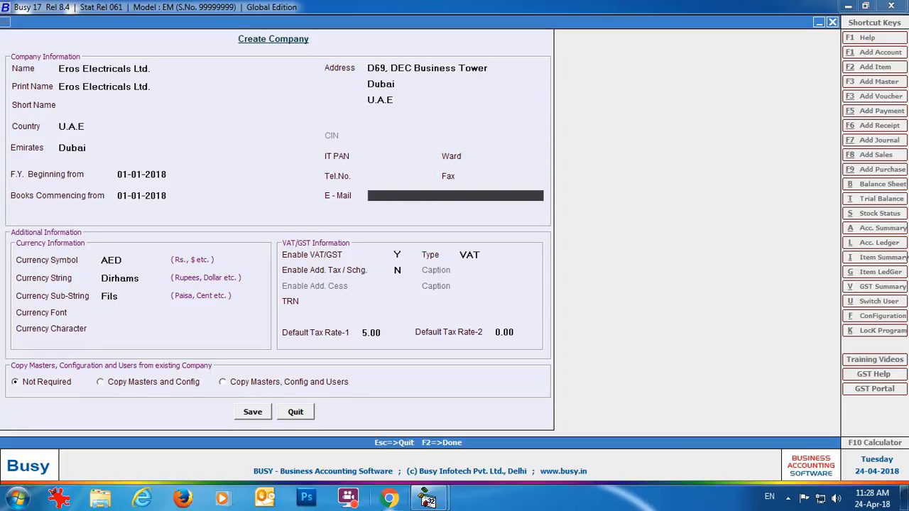
key(Return)
key(Return)
key(Return)
key(Return)
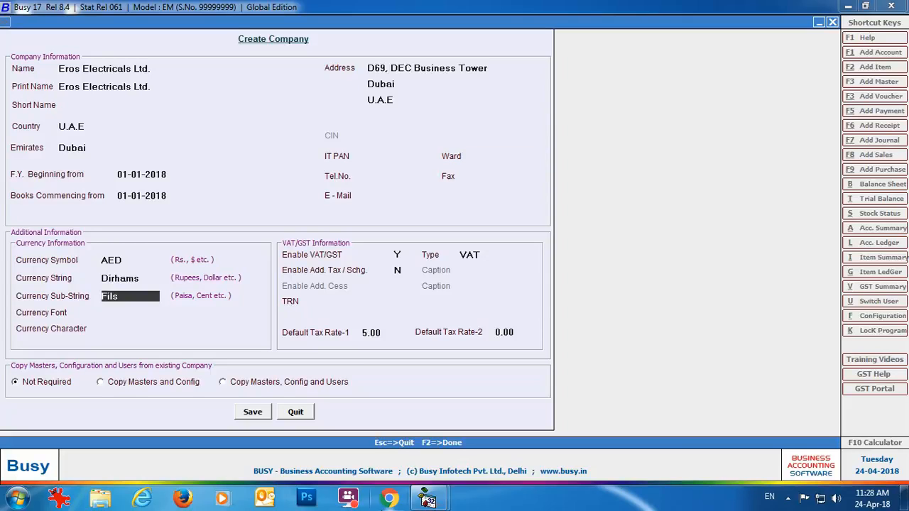
key(Return)
key(Return)
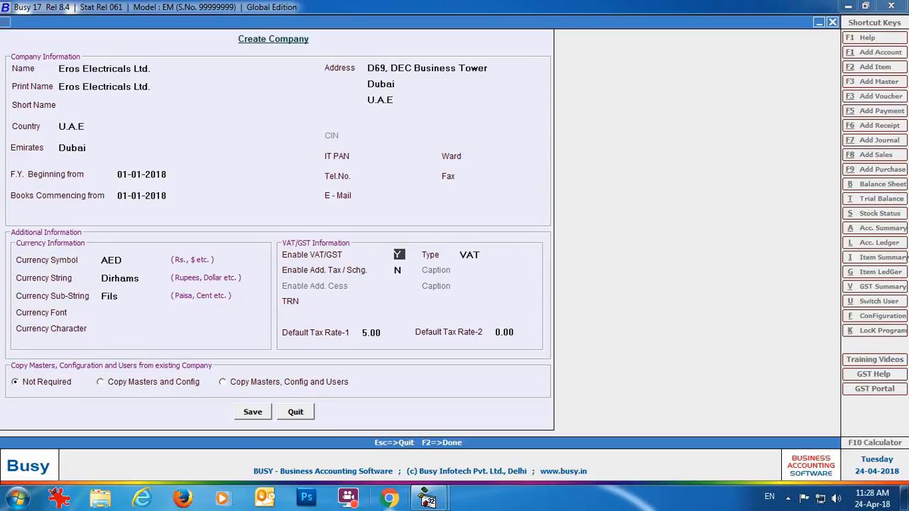
- Choose VAT as the tax type, enter the company's TRN, keep the 5.00 rate, and save
key(Return)
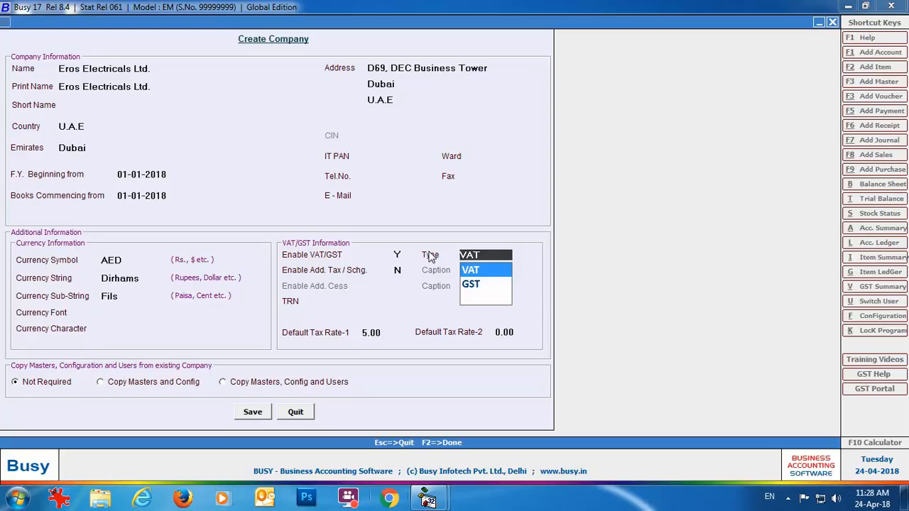
click(471, 273)
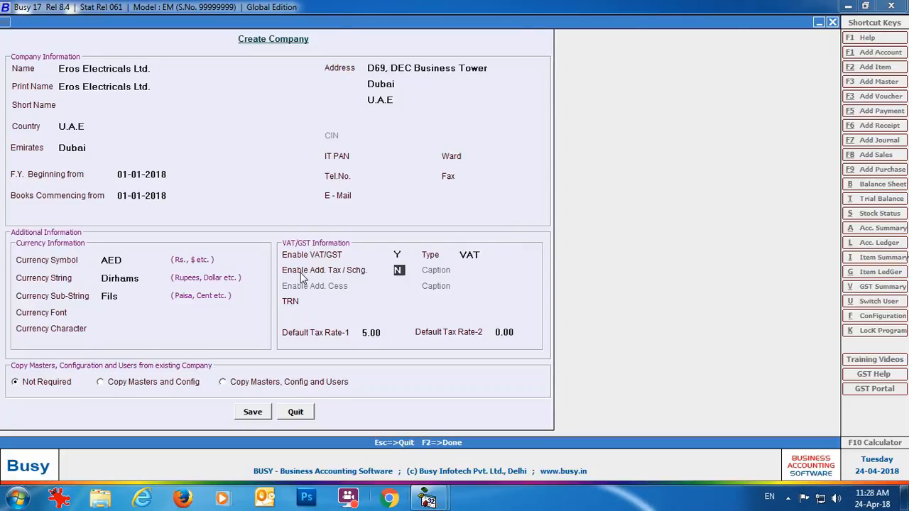
click(348, 304)
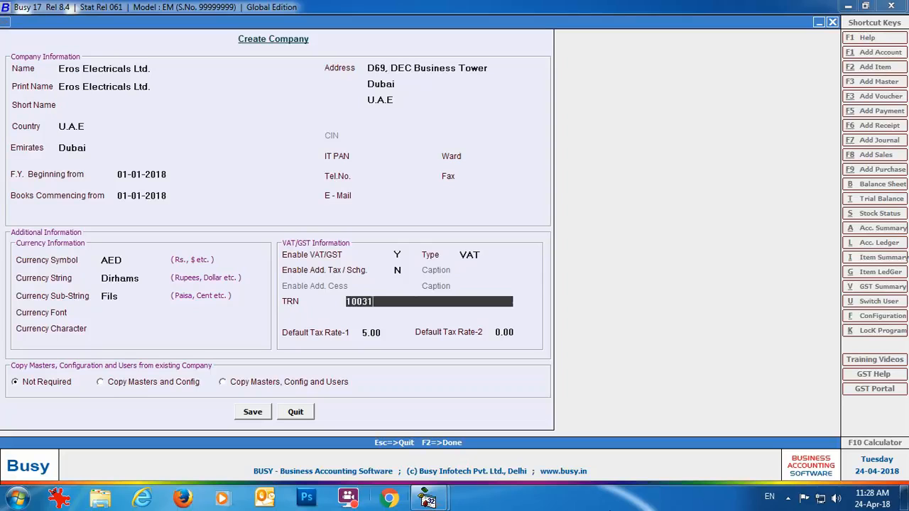
key(Return)
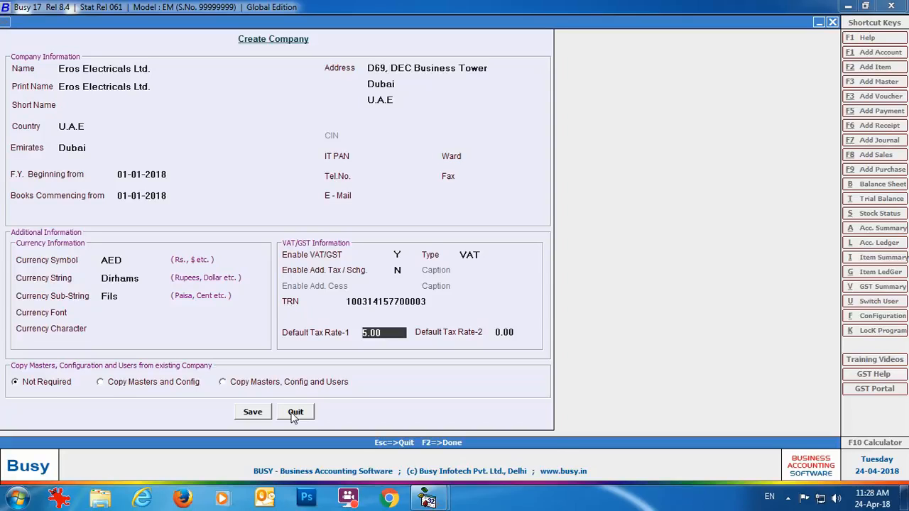
click(256, 417)
- Confirm the company save and create superuser Admin with its password, then open VAT/GST settings
click(485, 274)
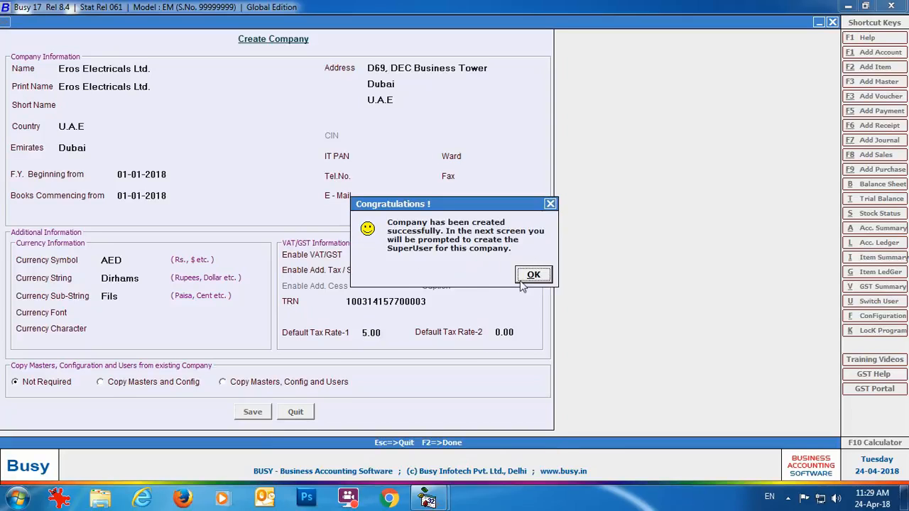
click(520, 281)
text(Admin)
key(Return)
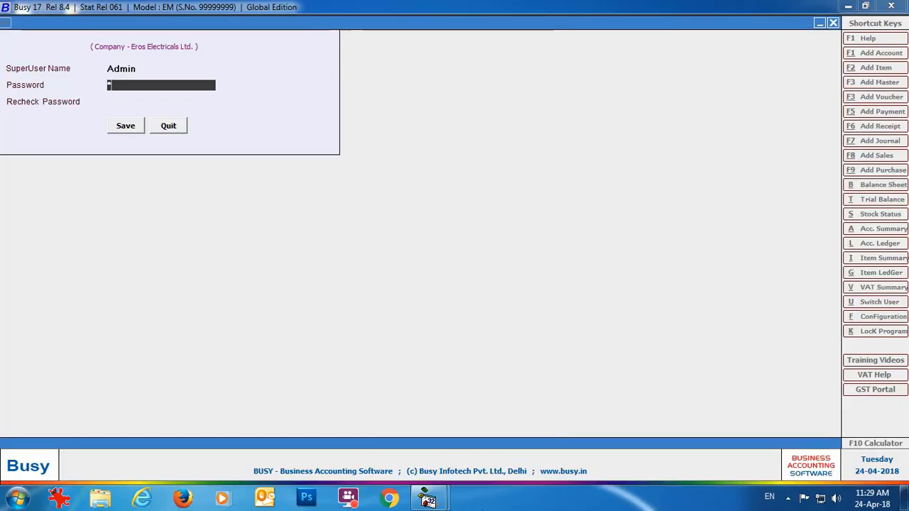
text(admin)
key(Return)
text(admin)
key(Return)
key(Return)
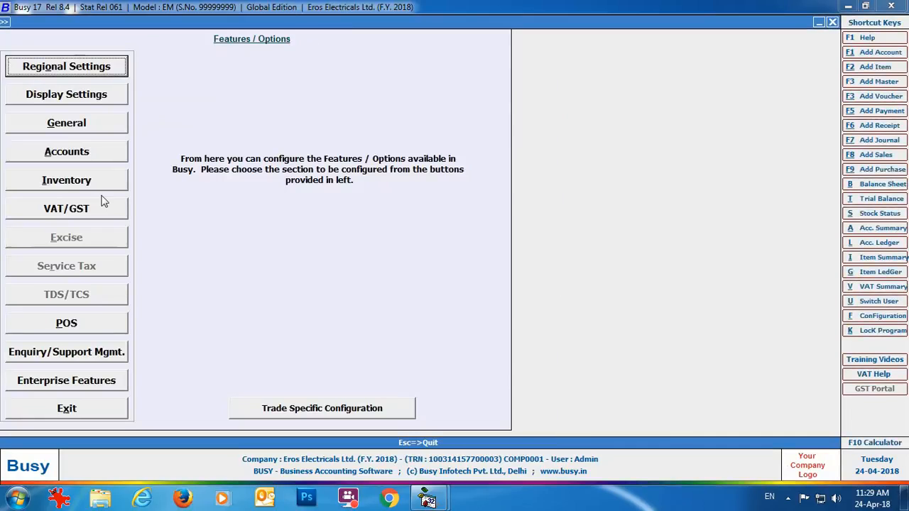
click(64, 211)
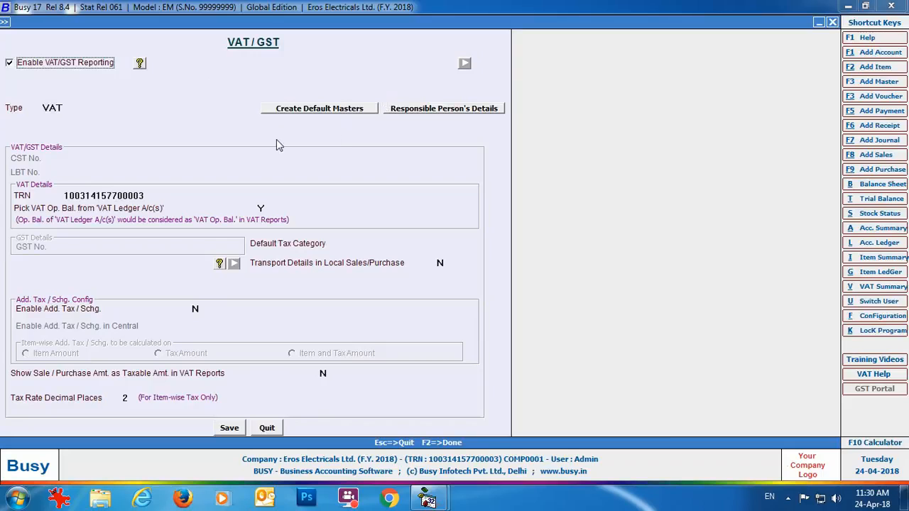
click(343, 113)
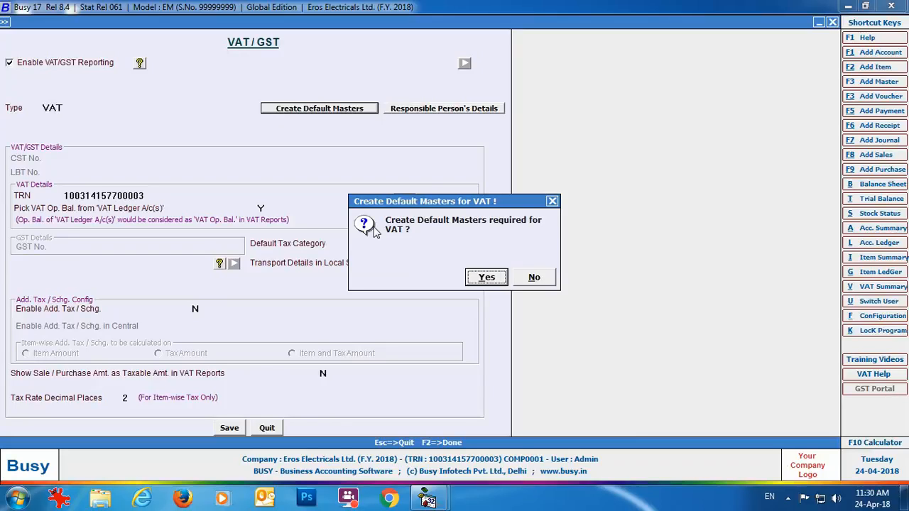
click(553, 201)
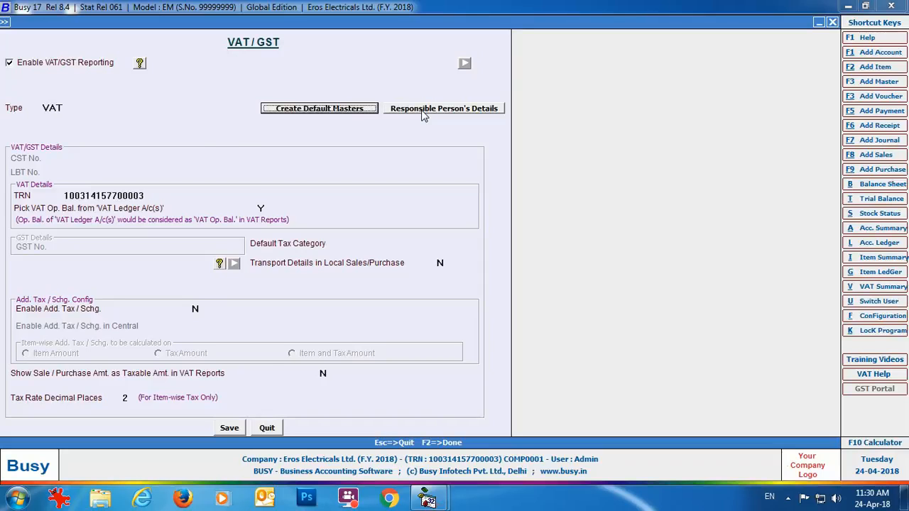
click(423, 110)
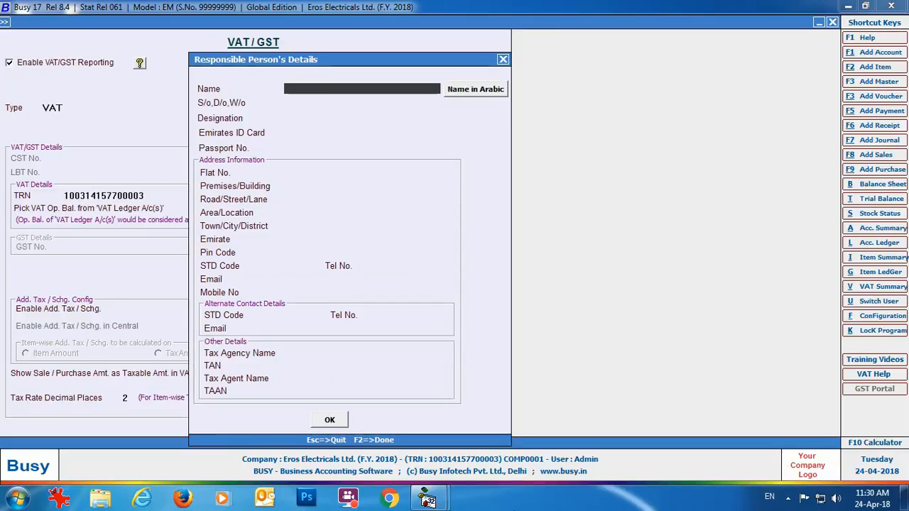
- Enter the responsible person's name with Arabic spelling, relation's name, designation General Manager, Emirates ID and passport
click(478, 91)
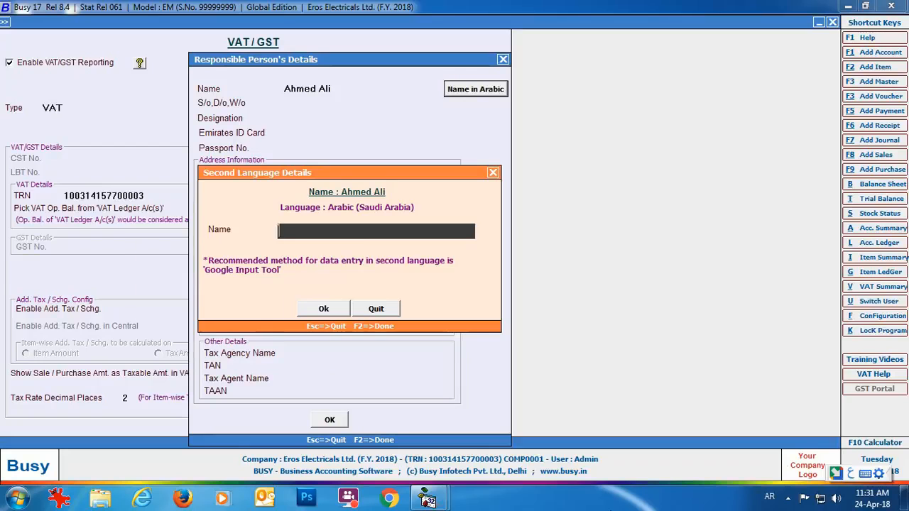
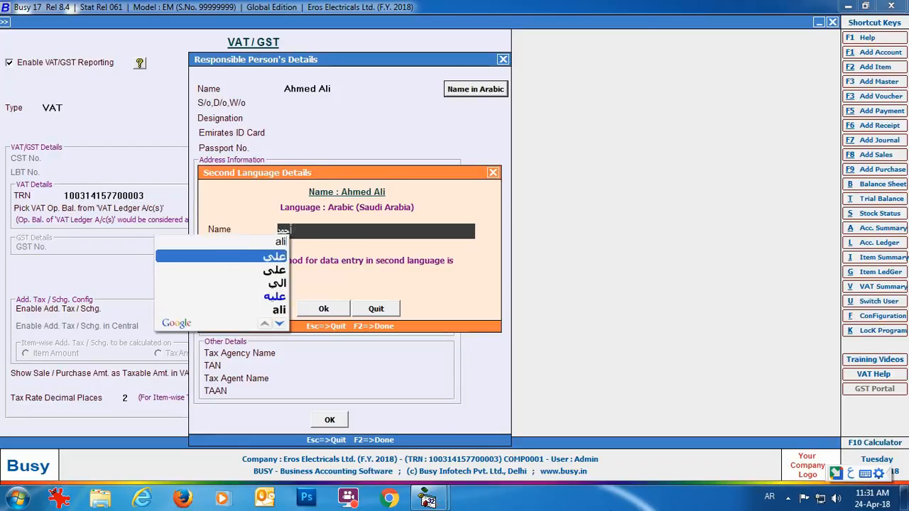
key(space)
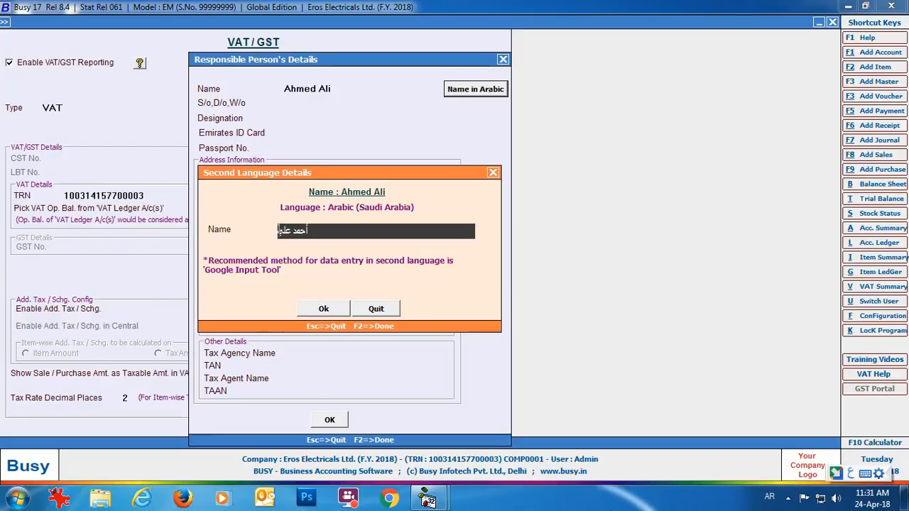
key(Return)
key(Return)
text(general mana)
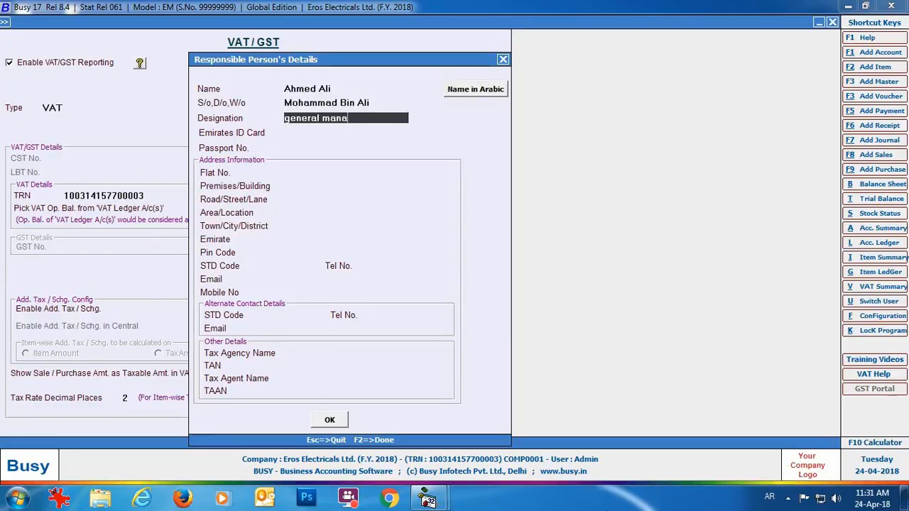
text(ger)
key(Return)
text(XXXXXXX)
key(Return)
text(XXXXXXX)
key(Return)
- Fill in the responsible person's Dubai address, pin code and mobile number
key(Return)
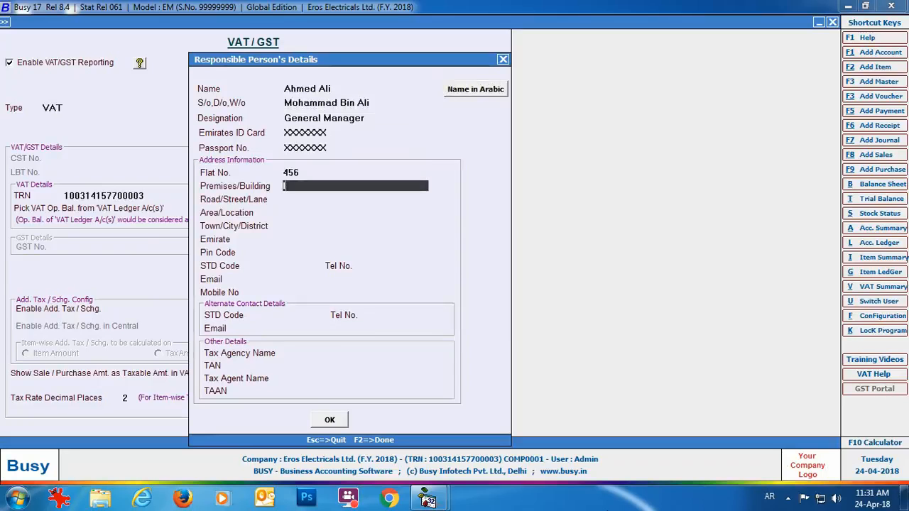
key(Return)
key(Return)
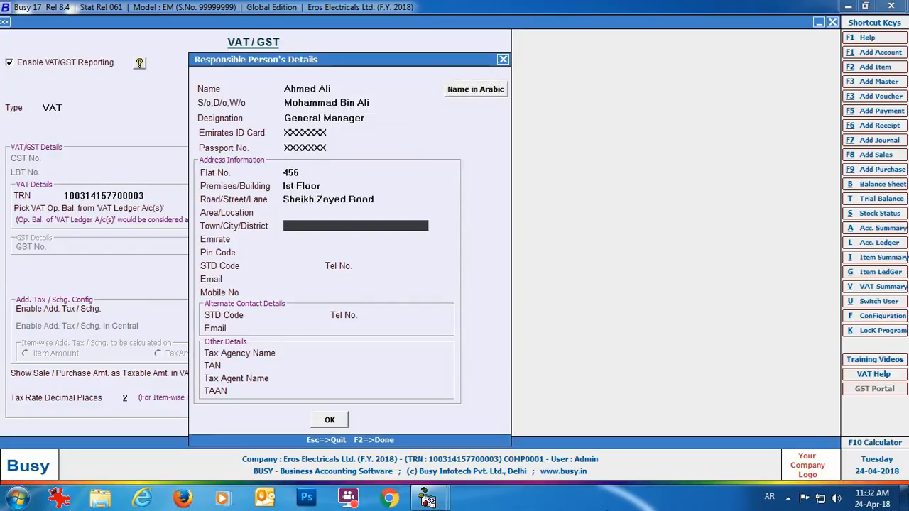
key(Return)
key(Down)
key(Return)
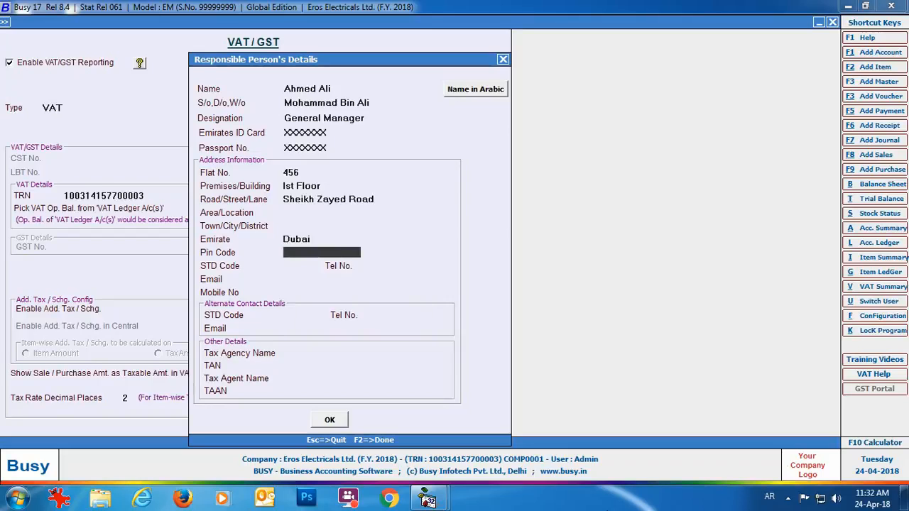
text(XXXX)
key(Return)
key(Return)
key(Return)
key(Return)
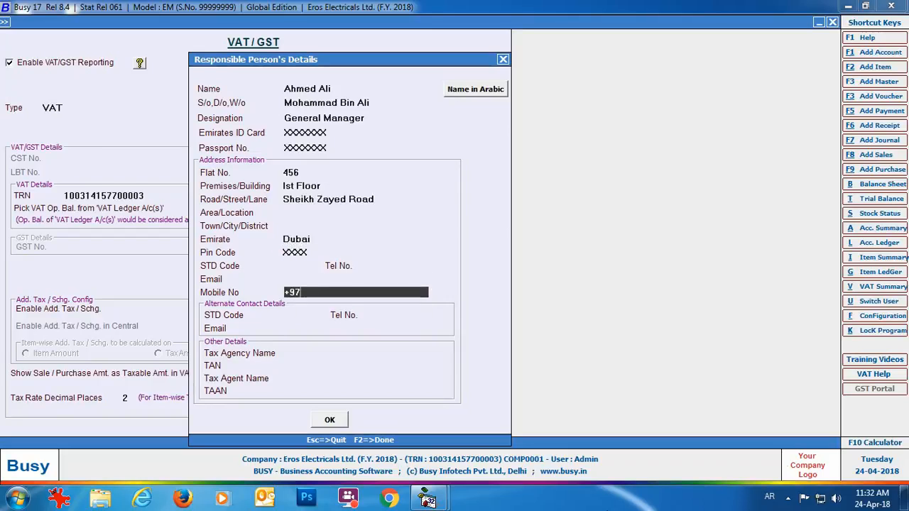
- Add tax agency U.A.E Associates with its agent's name and numbers, then save the VAT/GST settings
key(Return)
key(Return)
key(Return)
key(Return)
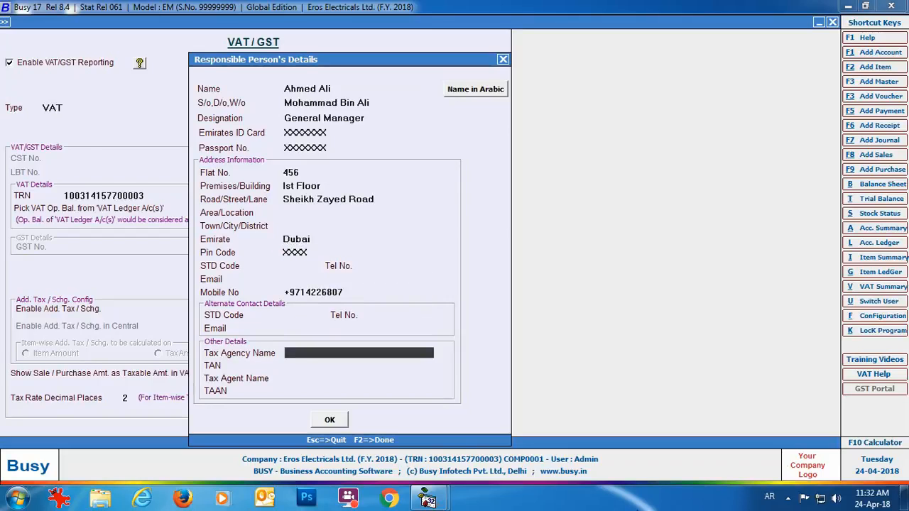
text(U.A.E Associates)
key(Return)
text(XXXXX)
key(Return)
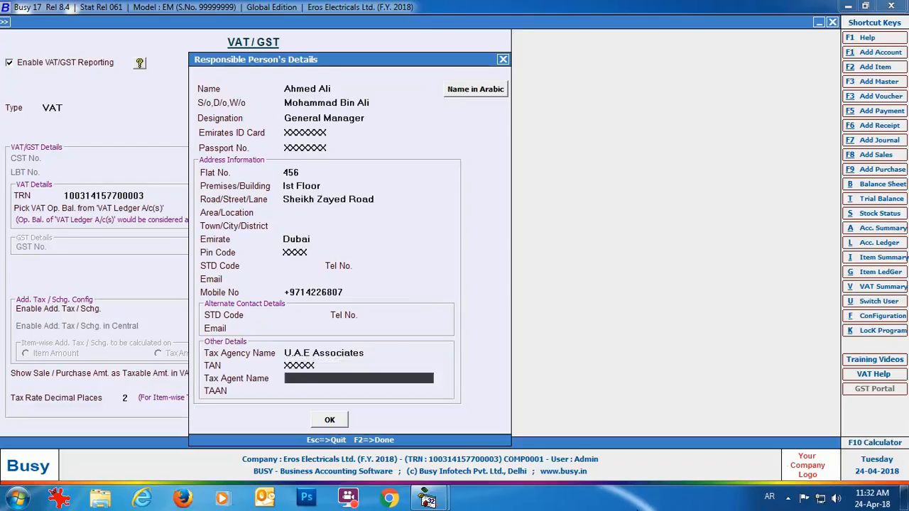
key(Return)
text(XXXXX)
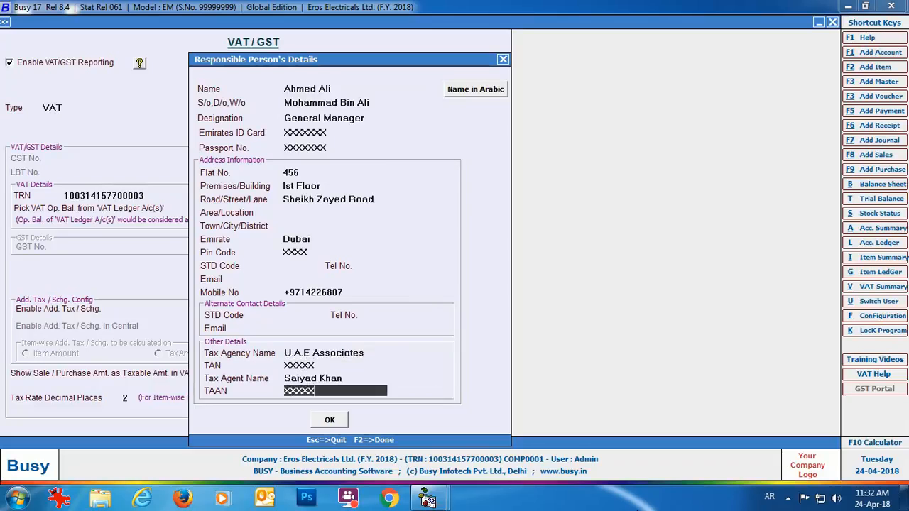
click(328, 422)
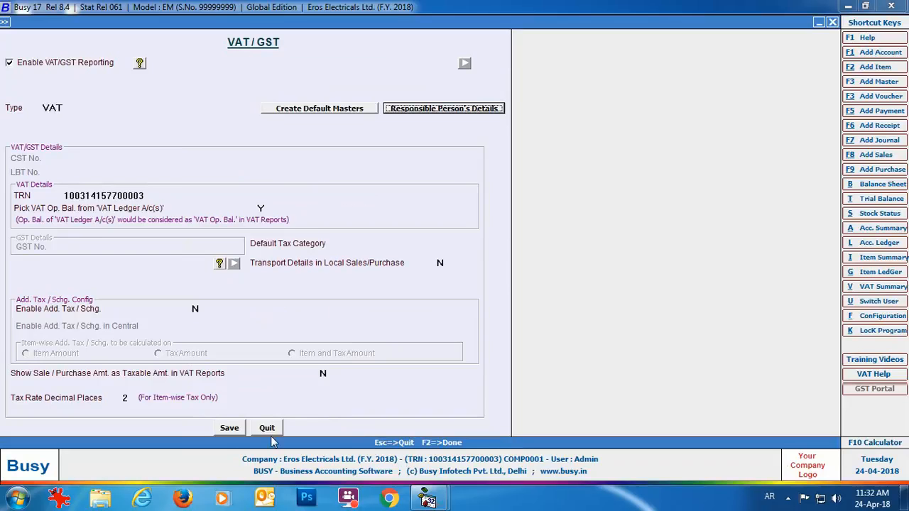
click(226, 430)
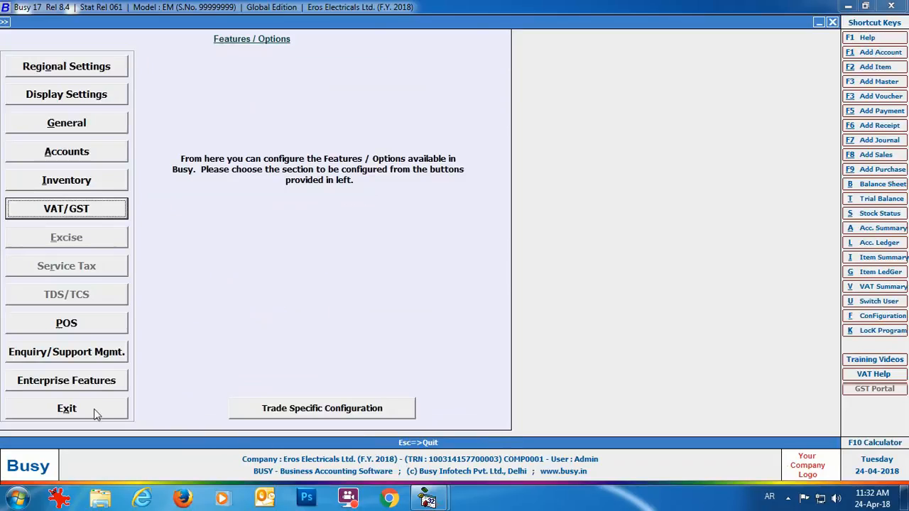
- Leave Features/Options and view the existing sale types list on screen, then close it
click(88, 410)
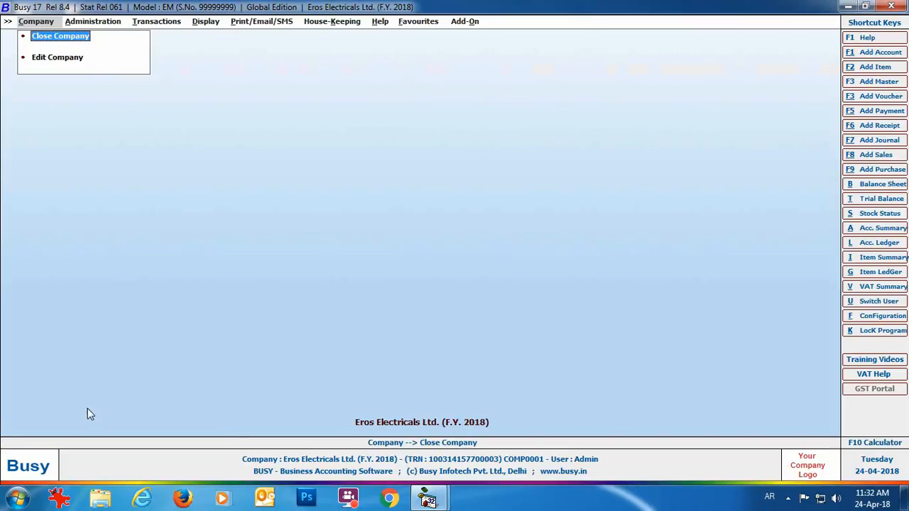
click(105, 23)
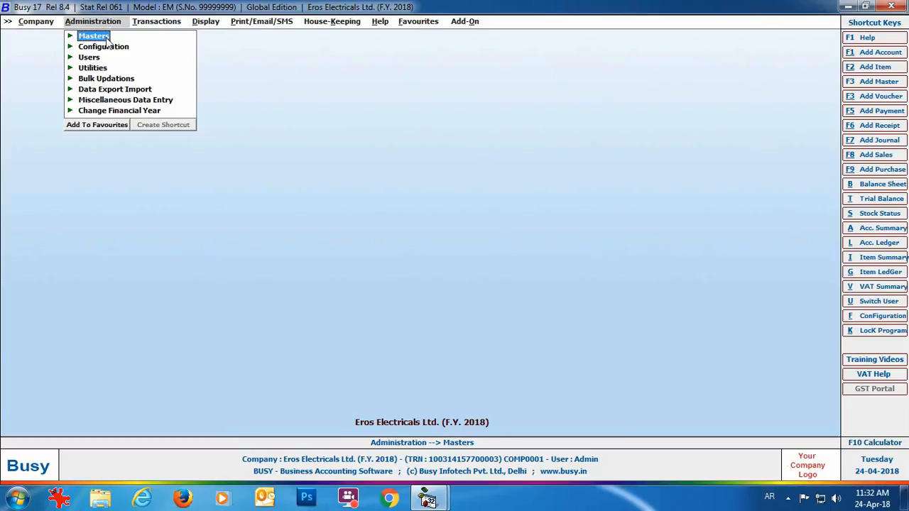
click(106, 39)
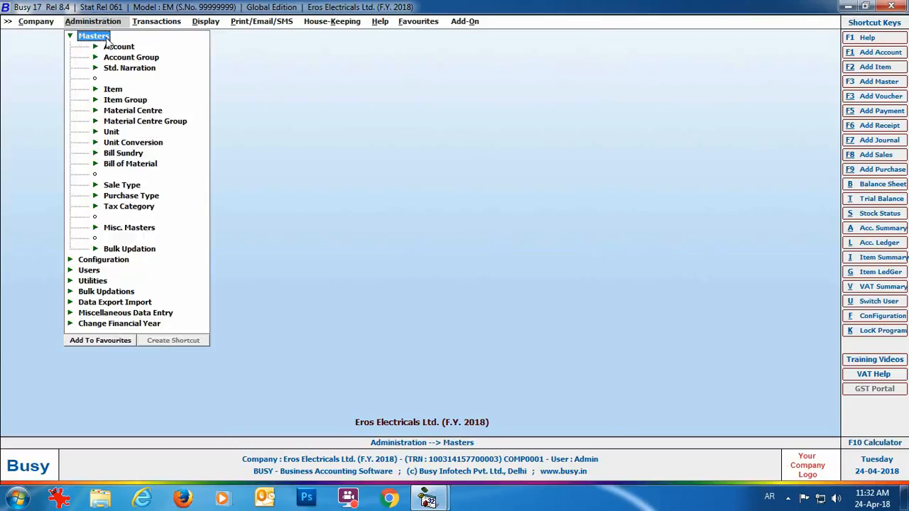
click(129, 186)
click(136, 217)
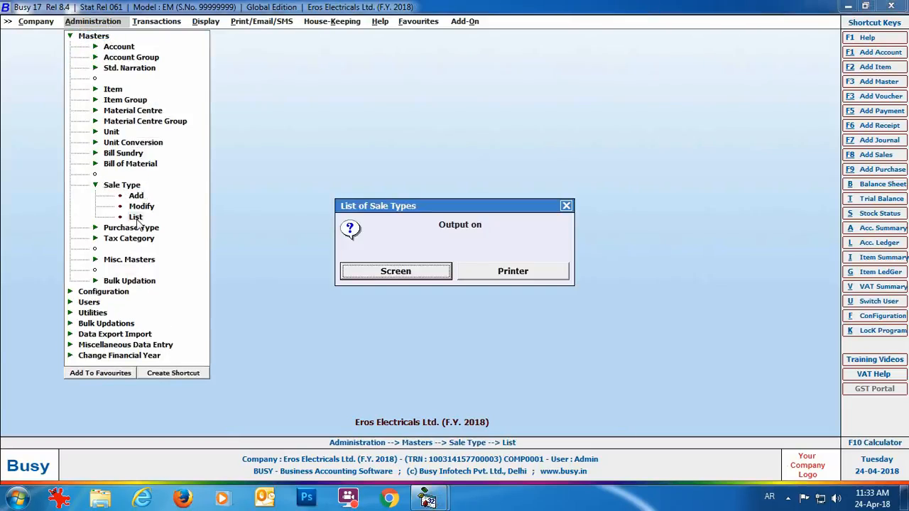
click(429, 272)
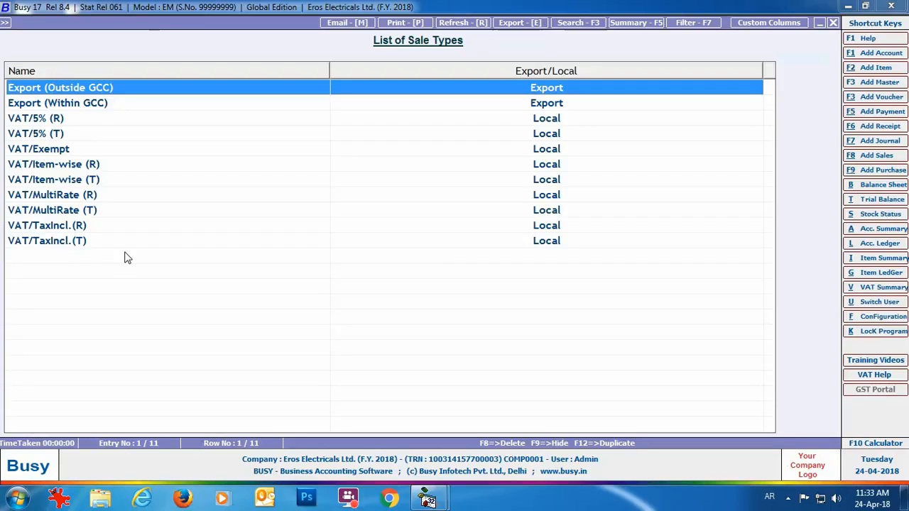
click(833, 24)
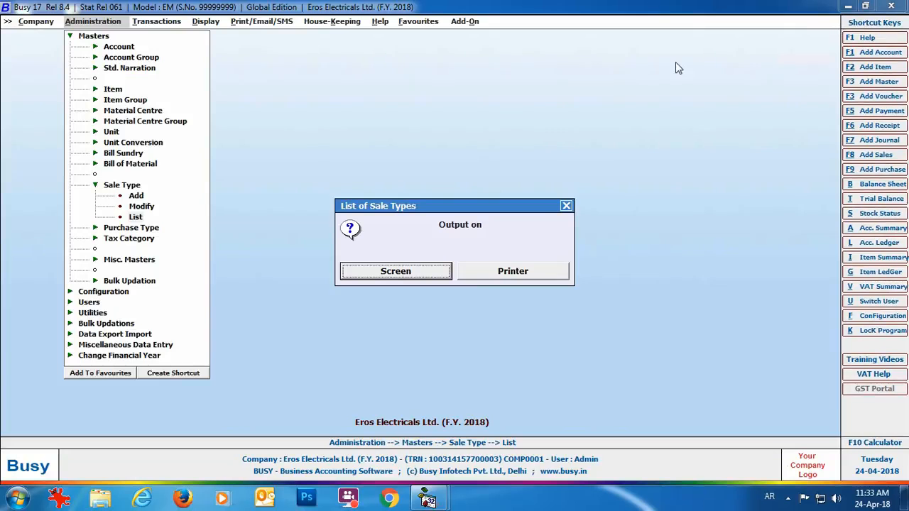
click(564, 208)
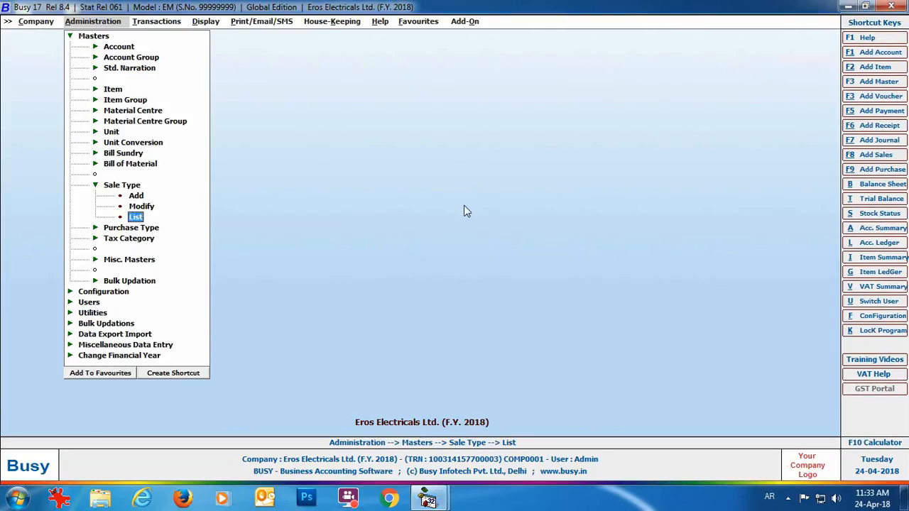
click(136, 197)
- Create sale type VAT 5% with region Export (Within GCC) and 5% tax, then close the form
text(VAT 5%)
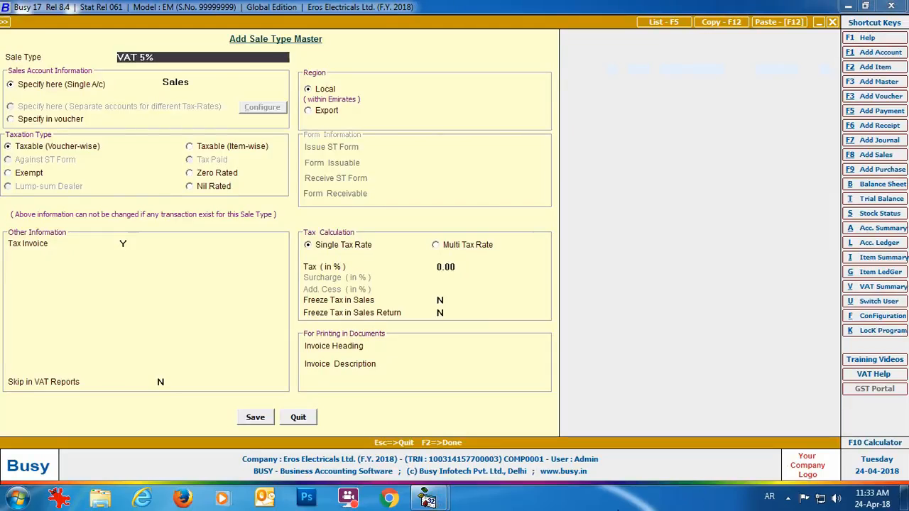
key(Return)
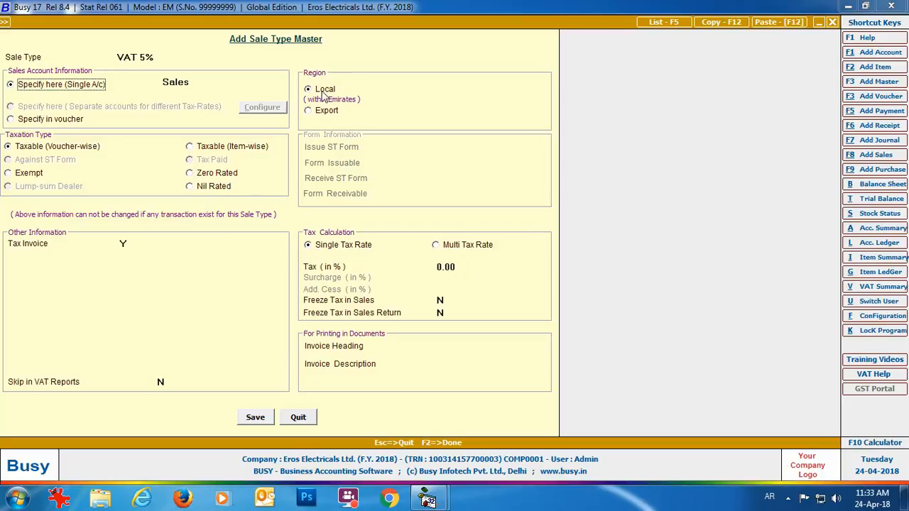
click(312, 111)
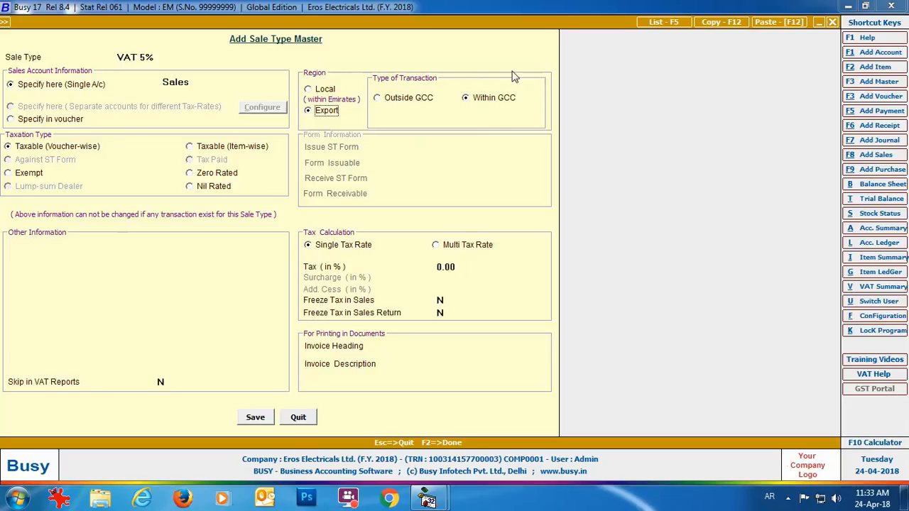
key(Return)
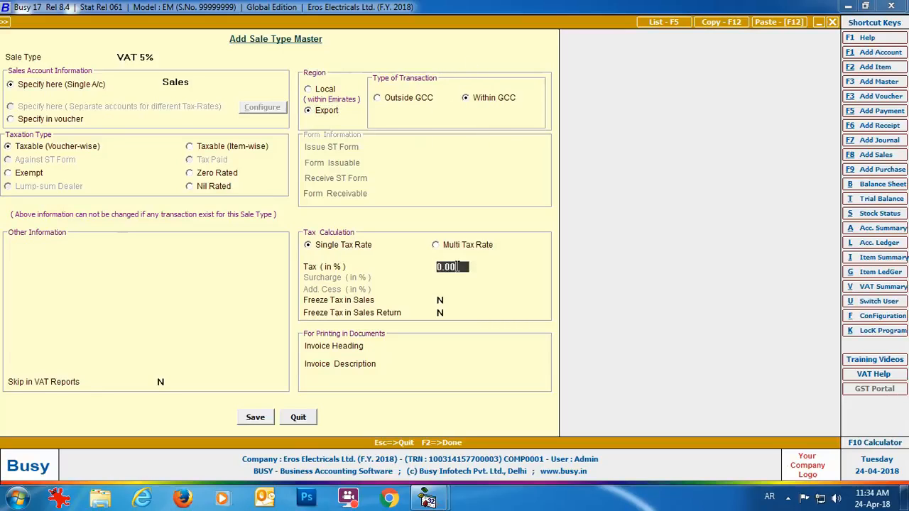
text(5)
key(Return)
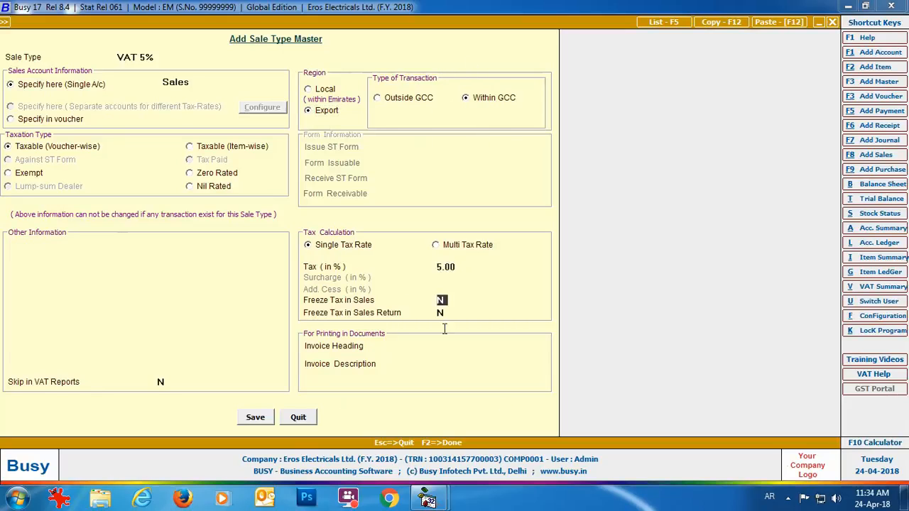
click(302, 417)
- View the existing purchase types list on screen, then close it
click(148, 228)
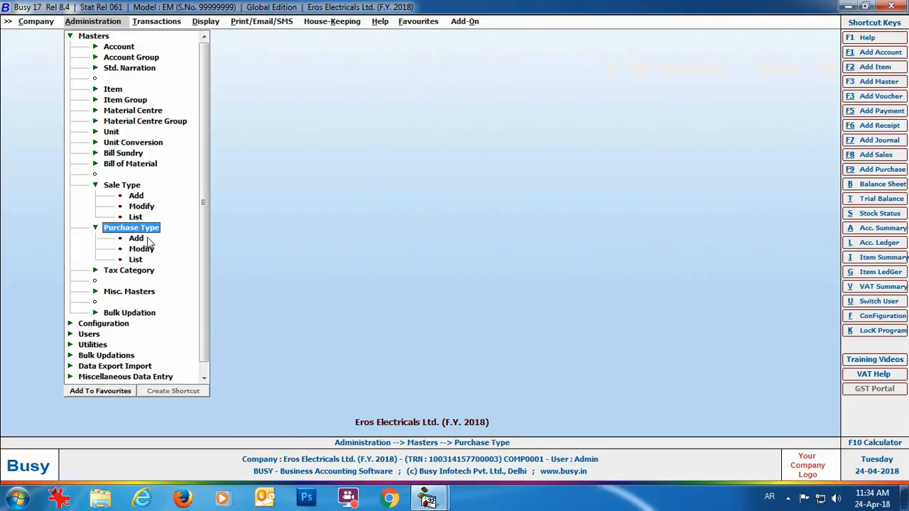
click(145, 261)
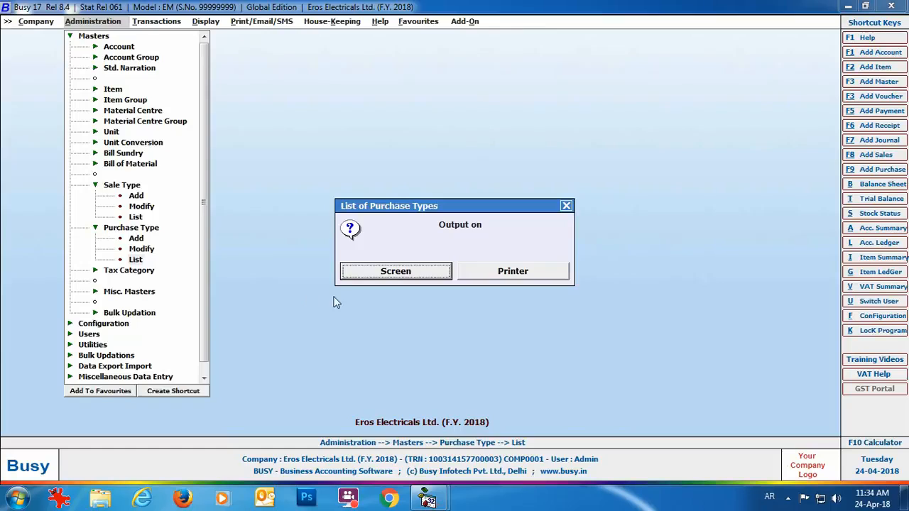
click(351, 275)
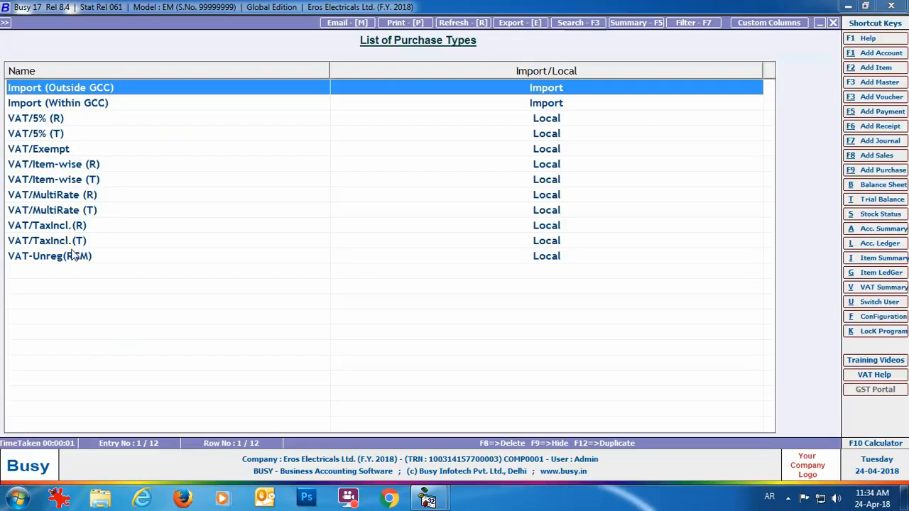
click(833, 23)
click(567, 207)
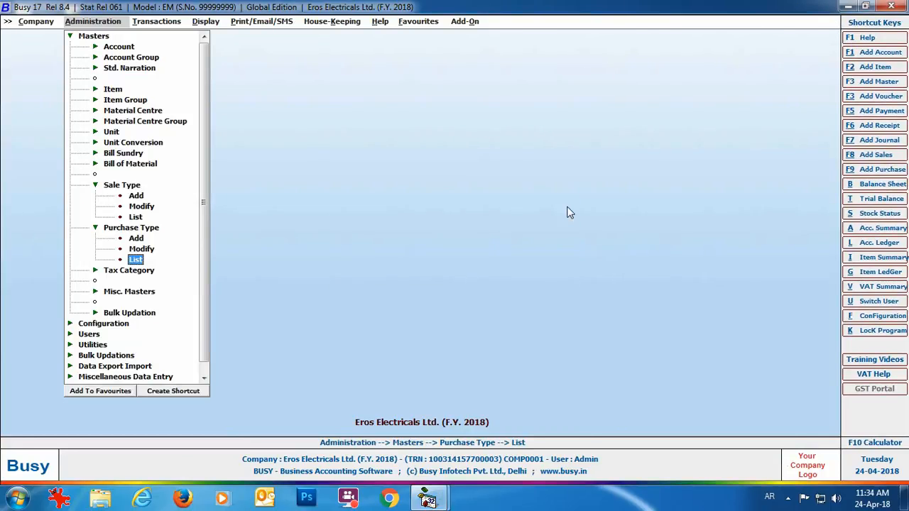
- View the tax categories list (5% and Exempt) on screen, then close it
click(139, 274)
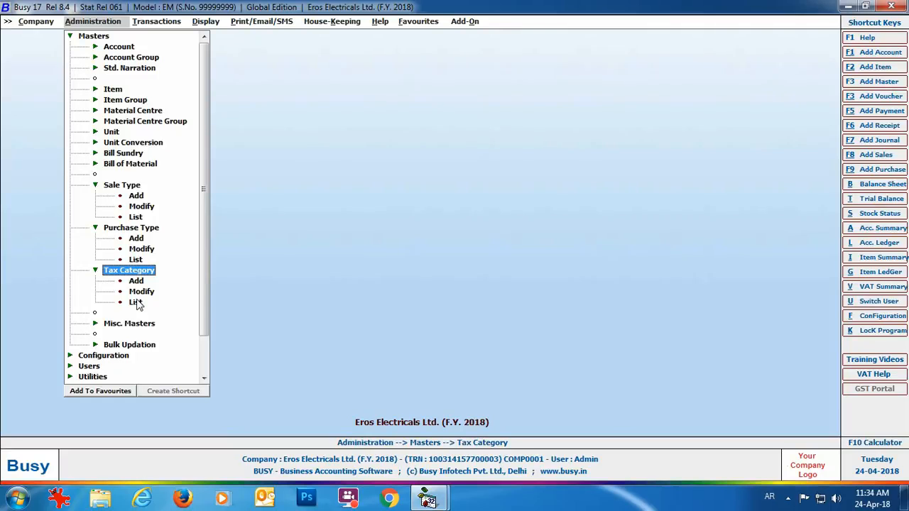
click(137, 304)
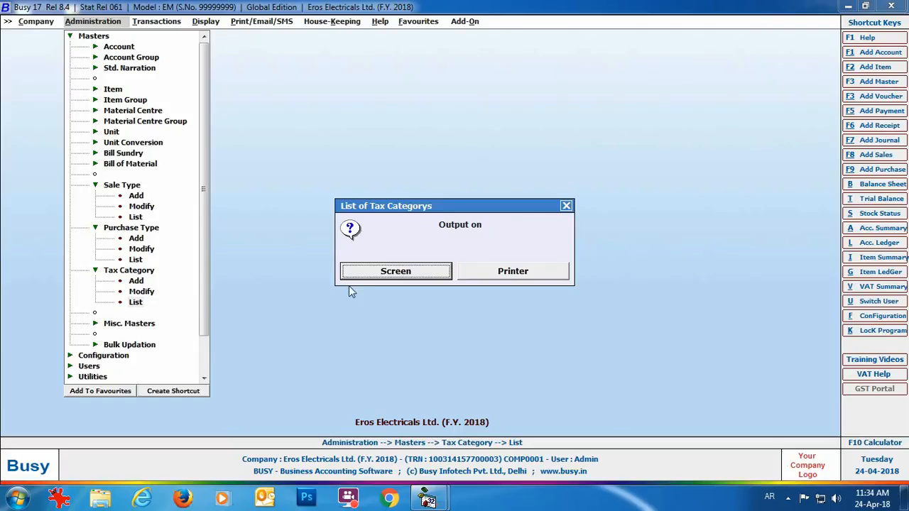
click(377, 277)
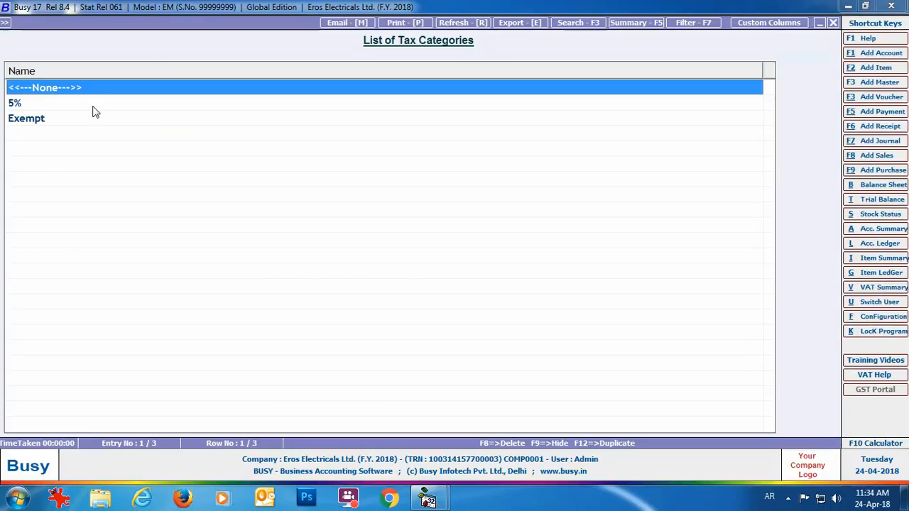
click(833, 27)
click(568, 206)
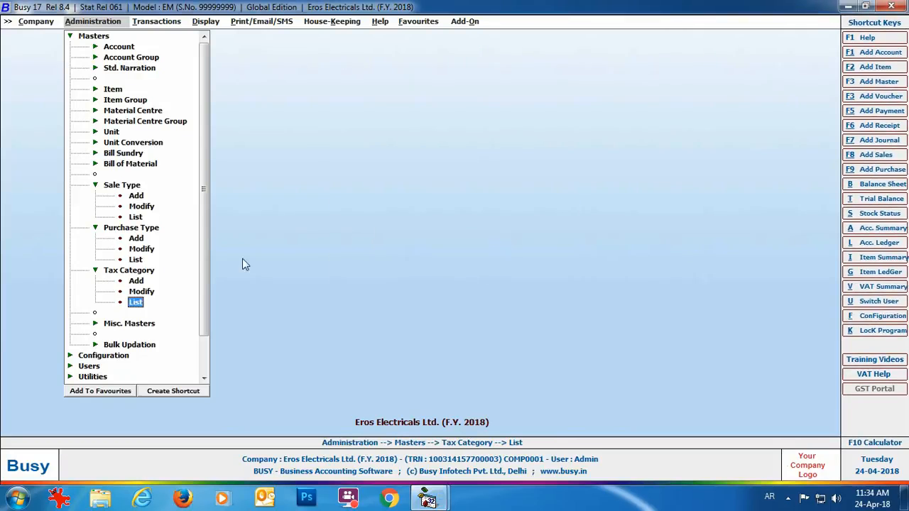
- Enter tax category VAT 5% of type Goods with a 5% local rate, then close the form
click(142, 291)
text(VAT 5%)
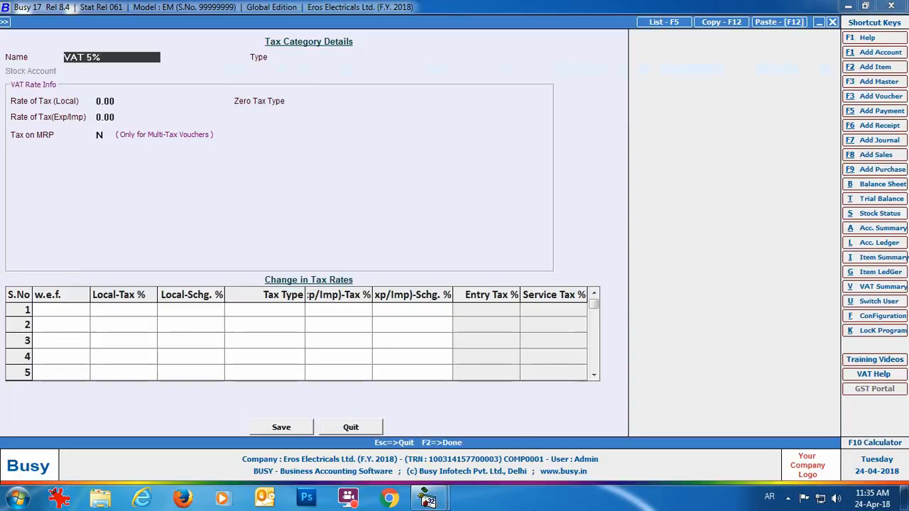
key(Return)
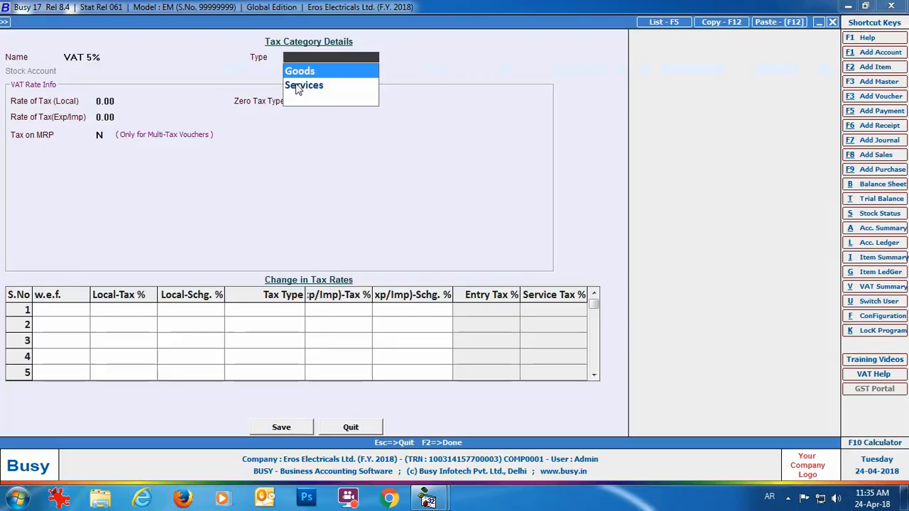
key(Return)
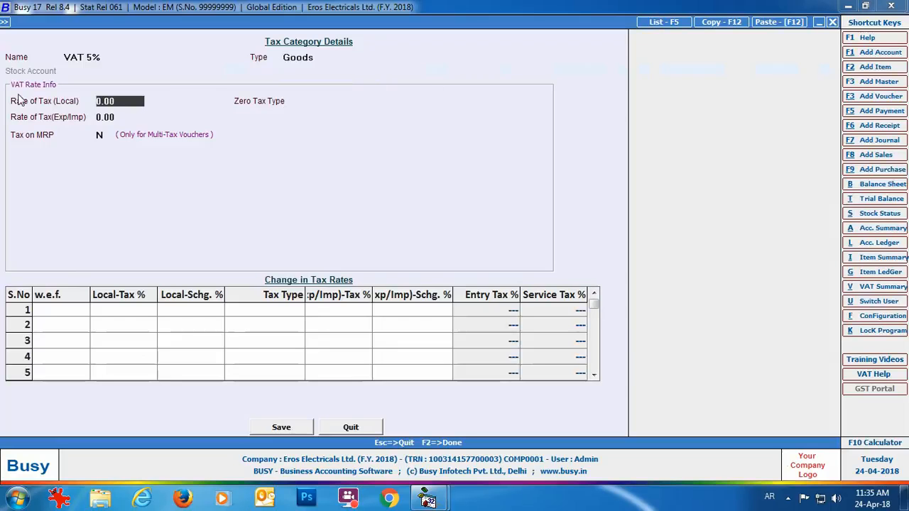
text(5)
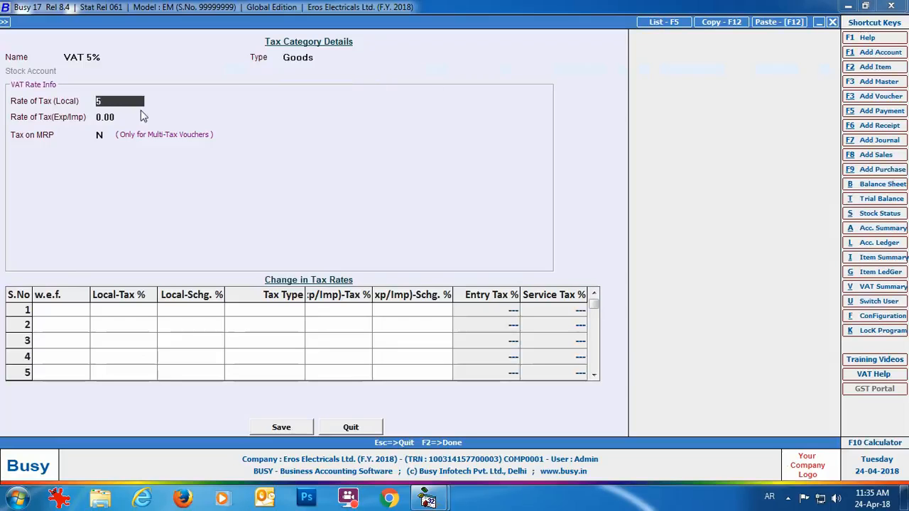
key(Return)
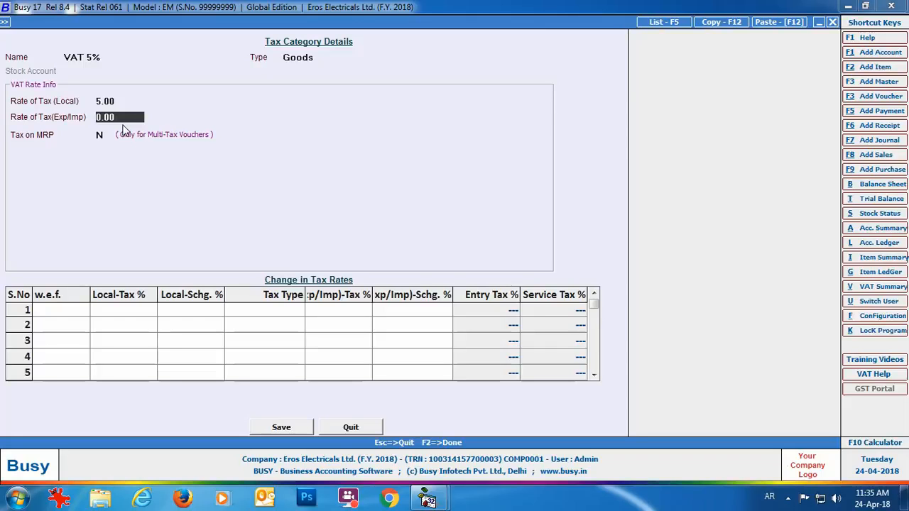
click(354, 428)
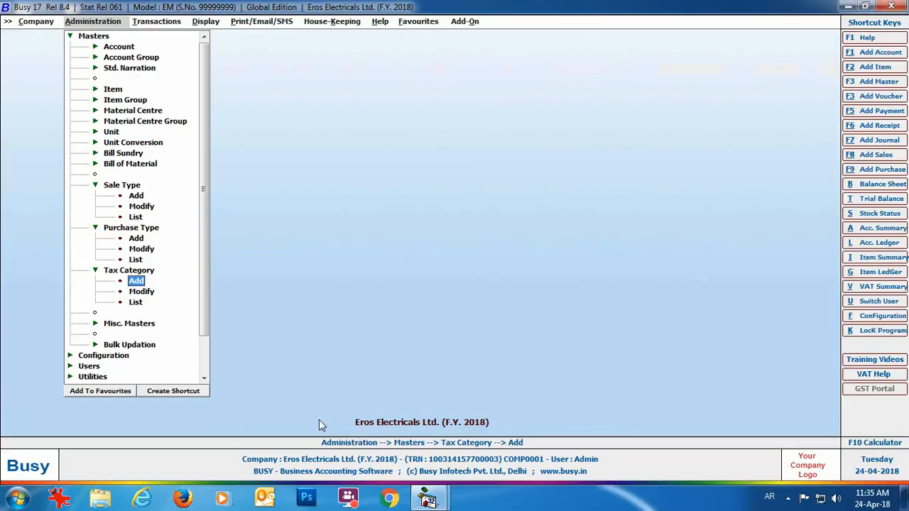
- Save registered-dealer account Abdullah Electrronics under Sundry Debtors with its Emirates Trade Centre, Dubai address and IDs
double_click(108, 47)
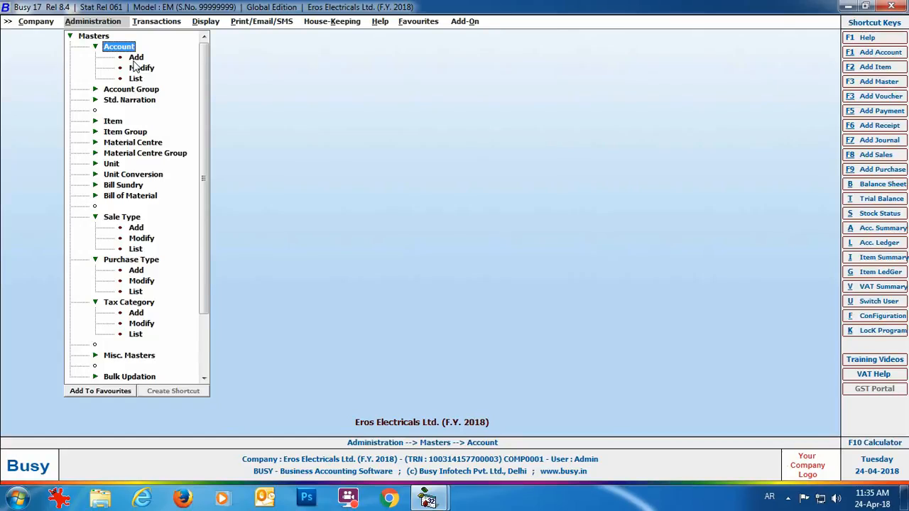
click(135, 58)
text(Abdullah Elect)
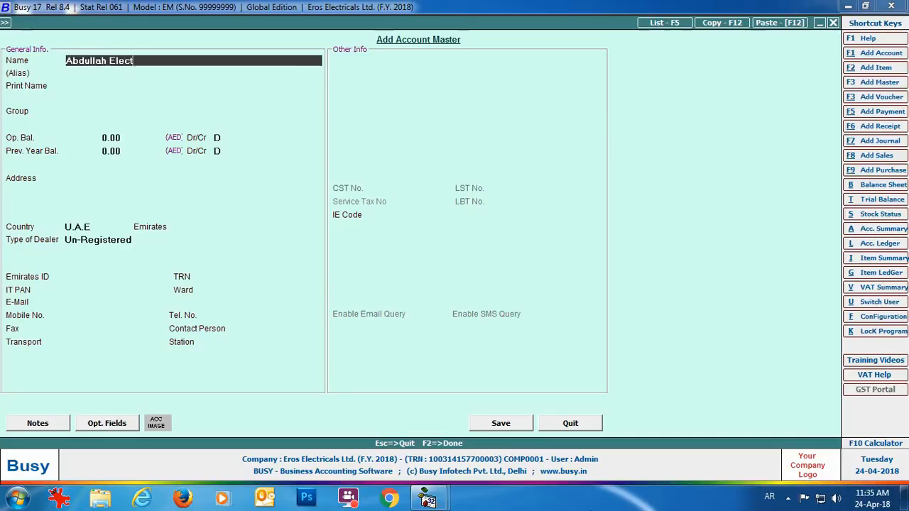
text(rronics)
key(Return)
key(Return)
key(Return)
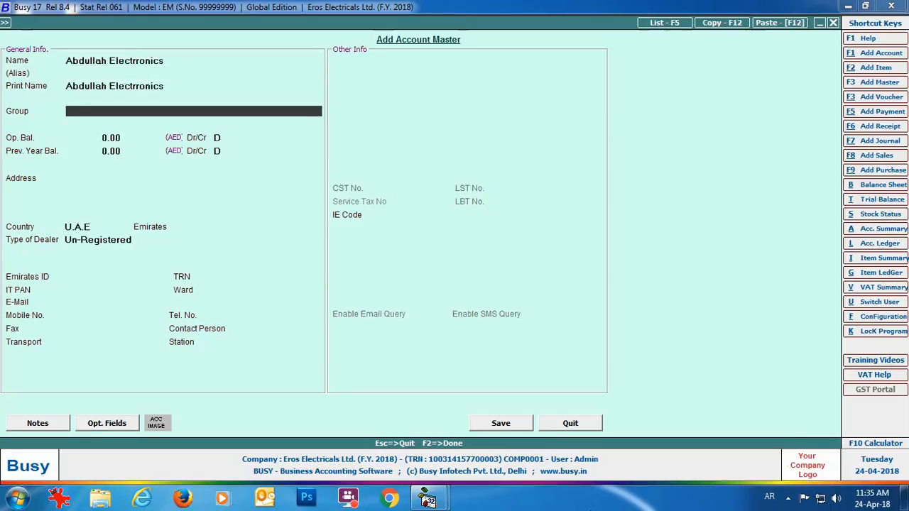
text(deb)
key(Return)
key(Return)
key(Return)
key(Return)
key(Return)
text(Shop#)
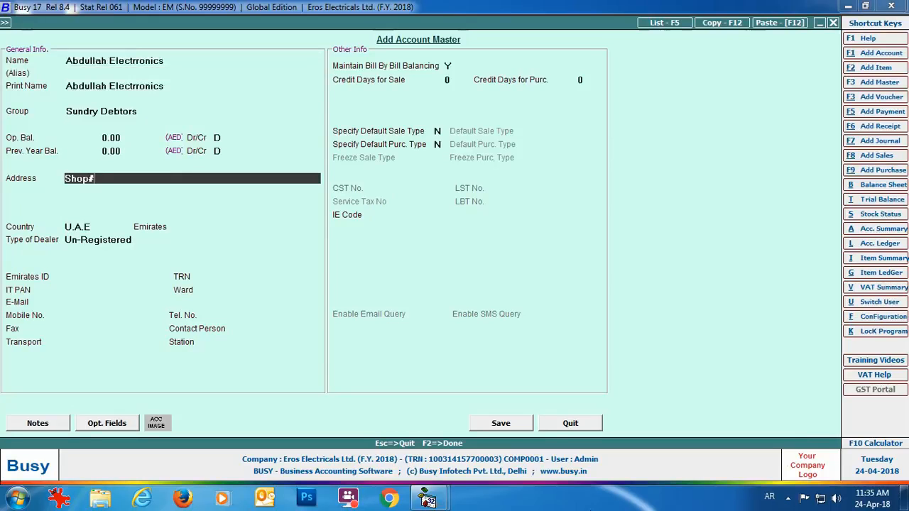
text(23, ground floor,)
key(Return)
text(Emirates Trade Centre)
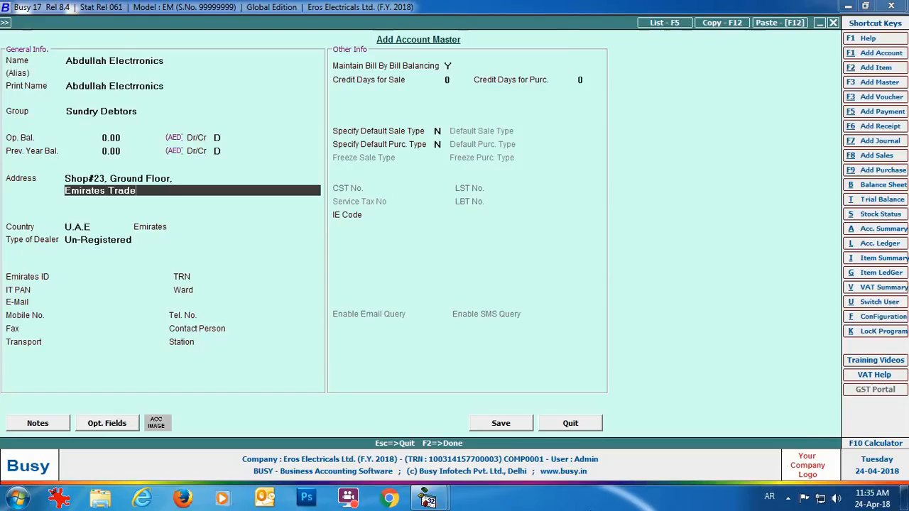
key(Return)
text(Dubai)
key(Return)
key(Return)
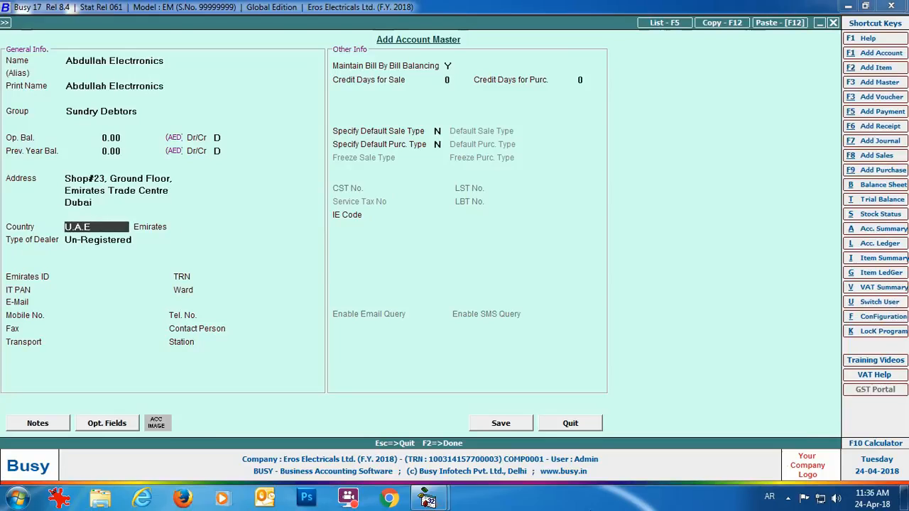
key(Return)
key(Return)
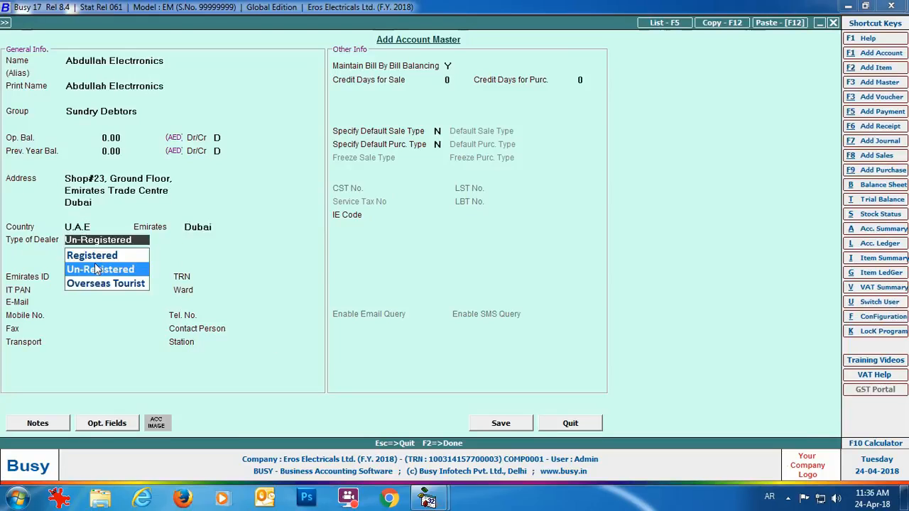
key(Up)
key(Return)
text(XXXXXXX)
key(Return)
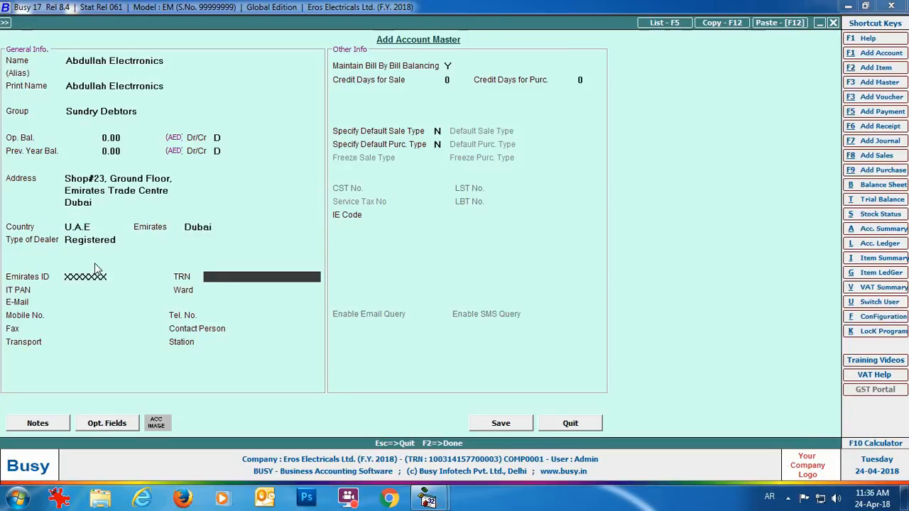
text(XXXXXXX)
click(502, 429)
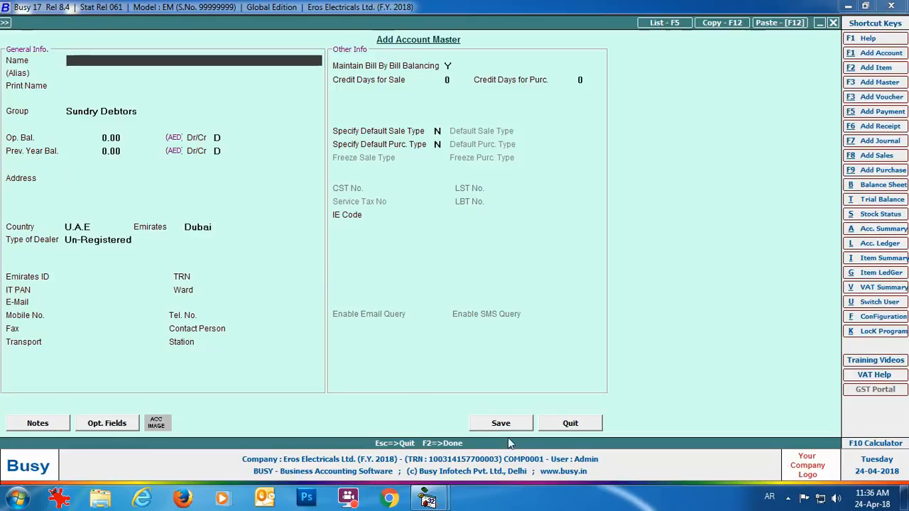
- Save registered-dealer account Zayed Electronics under Sundry Creditors with its DEC Tower, Dubai address and IDs
text(Zayed Electronics)
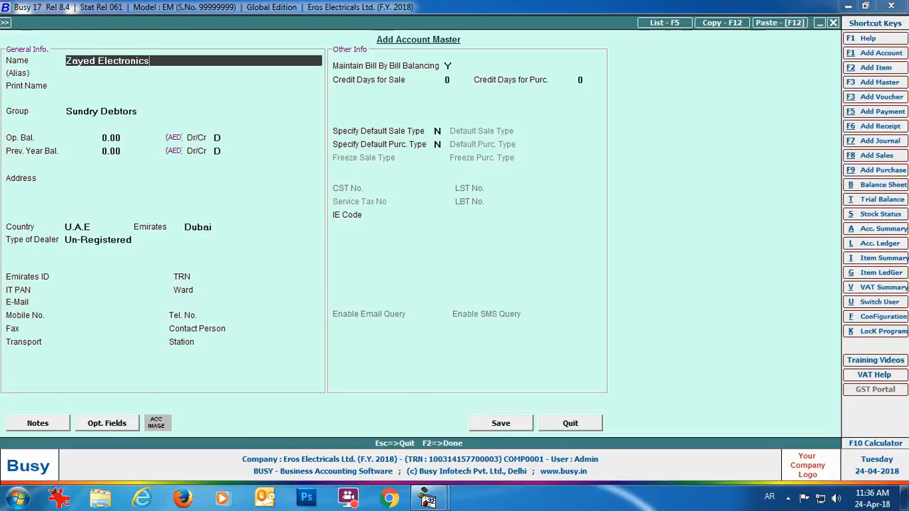
key(Return)
key(Return)
text(cred)
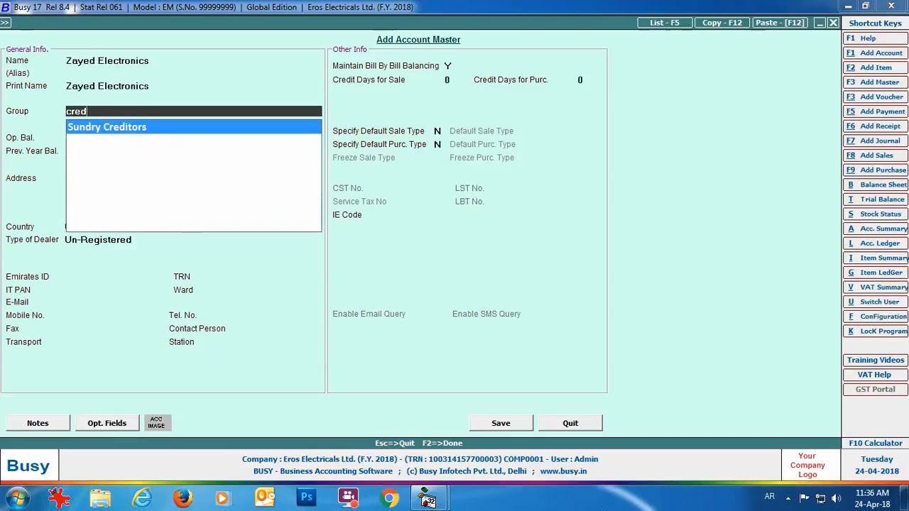
key(Return)
key(Return)
key(Return)
key(Return)
key(Return)
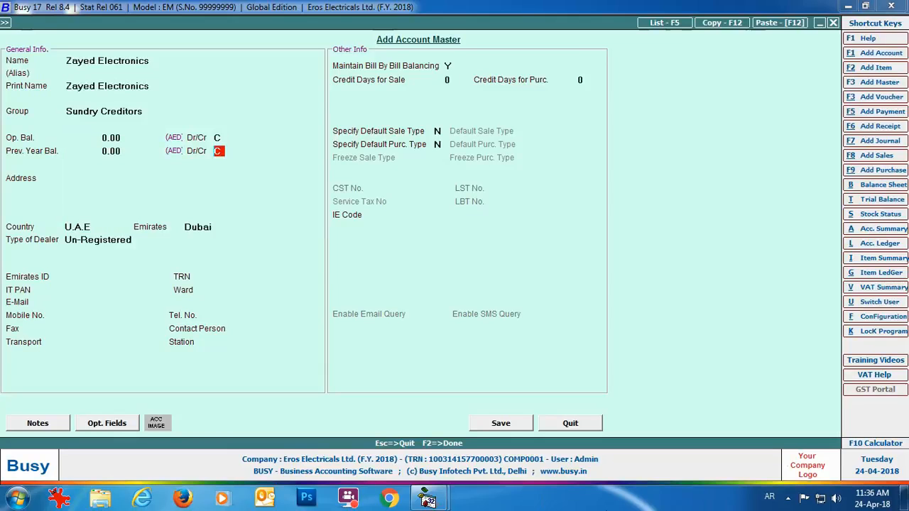
text(Shop#456, Ist floor)
key(Return)
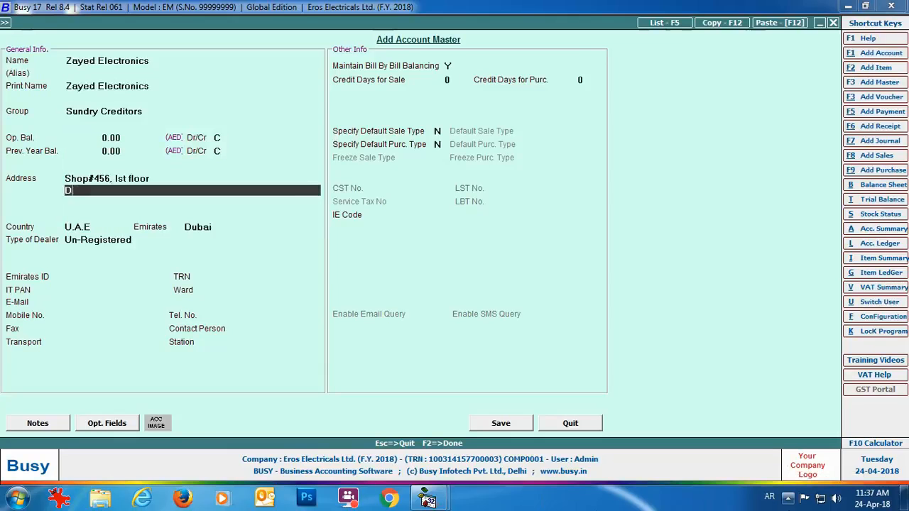
text(DEC Tower)
key(Return)
text(Dubai)
key(Return)
key(Return)
key(Return)
key(Return)
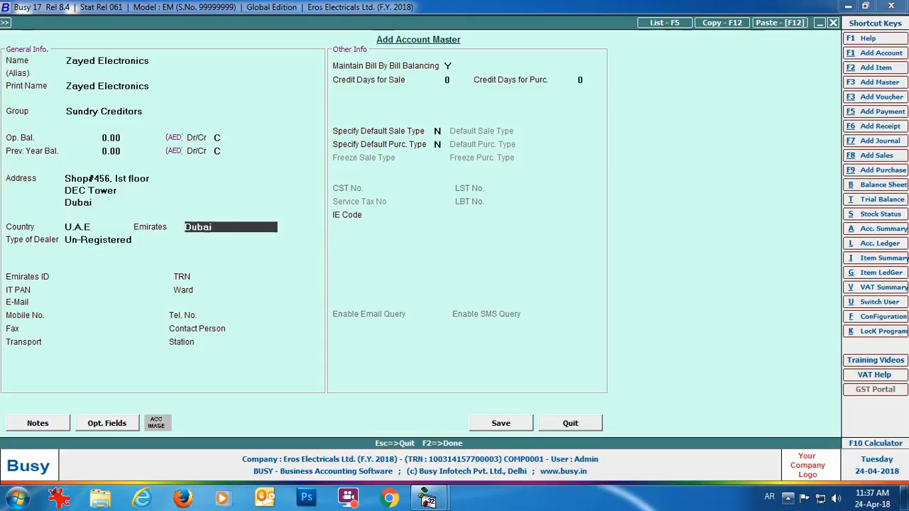
key(Up)
key(Return)
text(XXXXXXX)
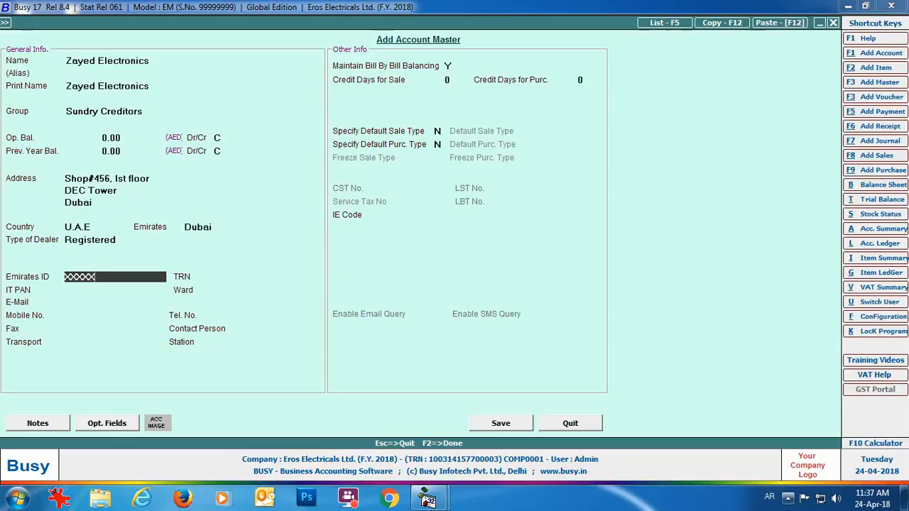
key(Return)
text(XXXXXXXX)
click(500, 423)
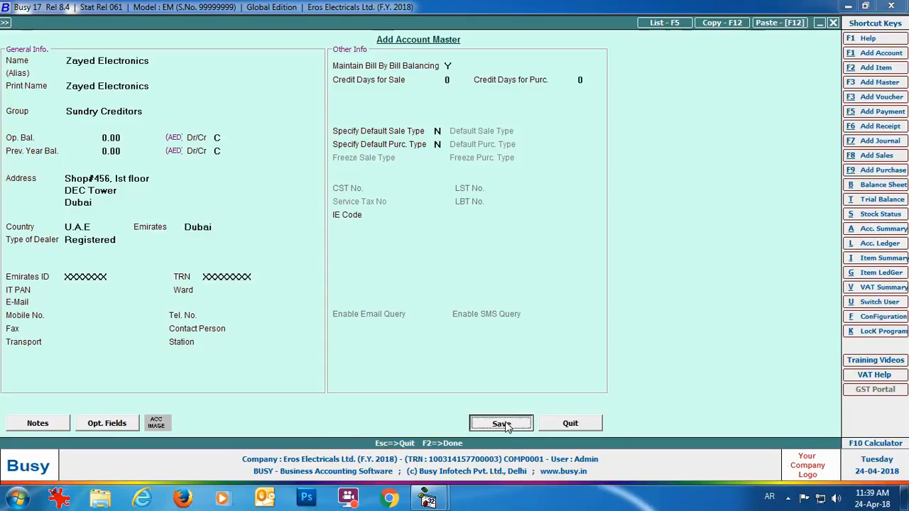
click(597, 424)
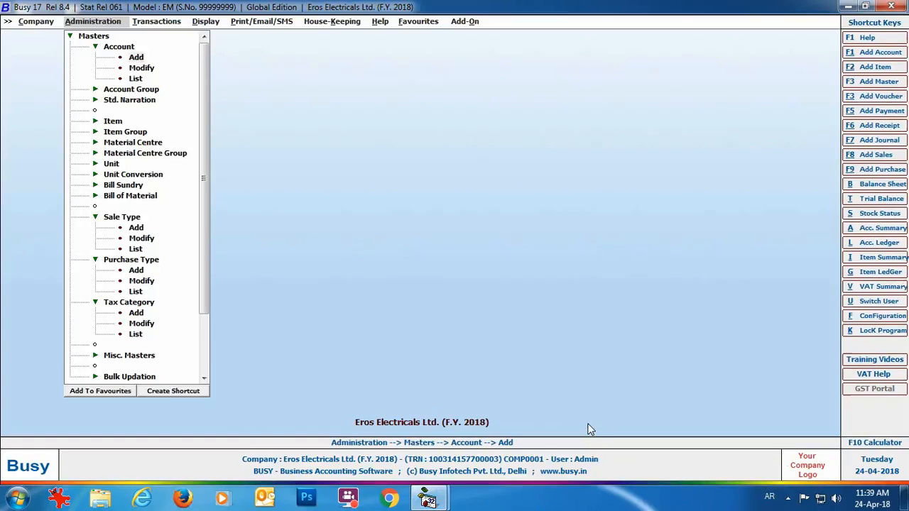
- Start a new item master named Sony Bravia 32" LED T.V., keeping the same print name
click(113, 122)
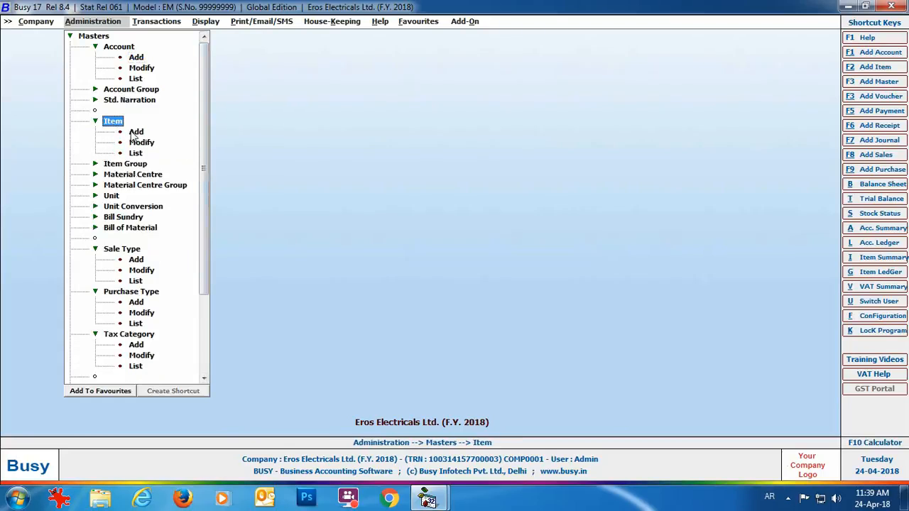
click(136, 132)
text(Sony Bravia 32)
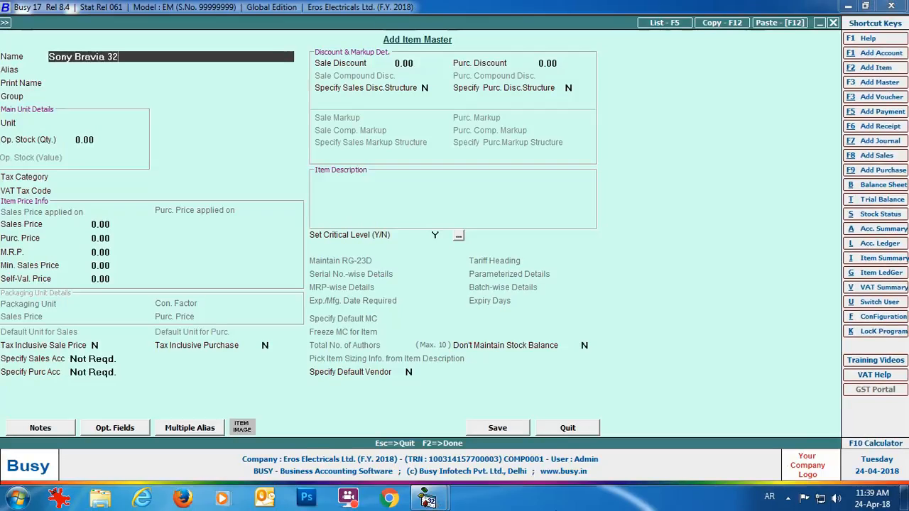
text(" LED T.V.)
key(Return)
key(Return)
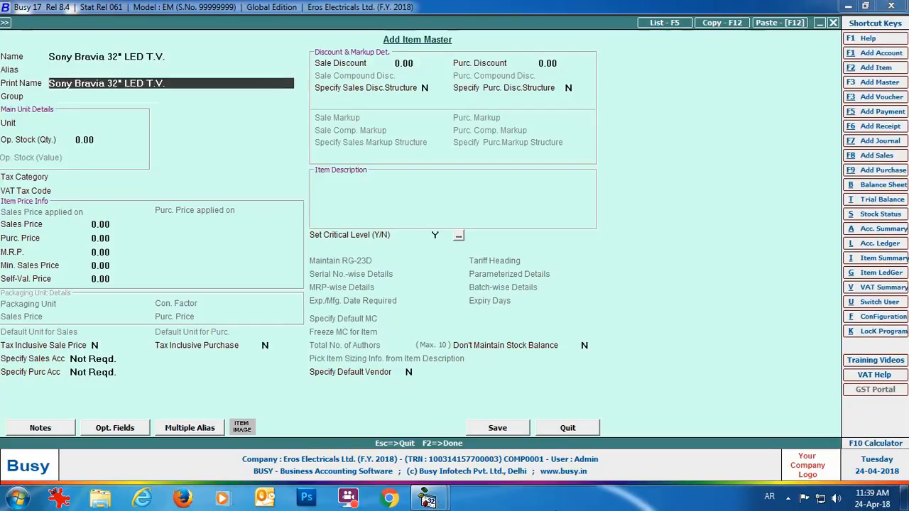
key(Return)
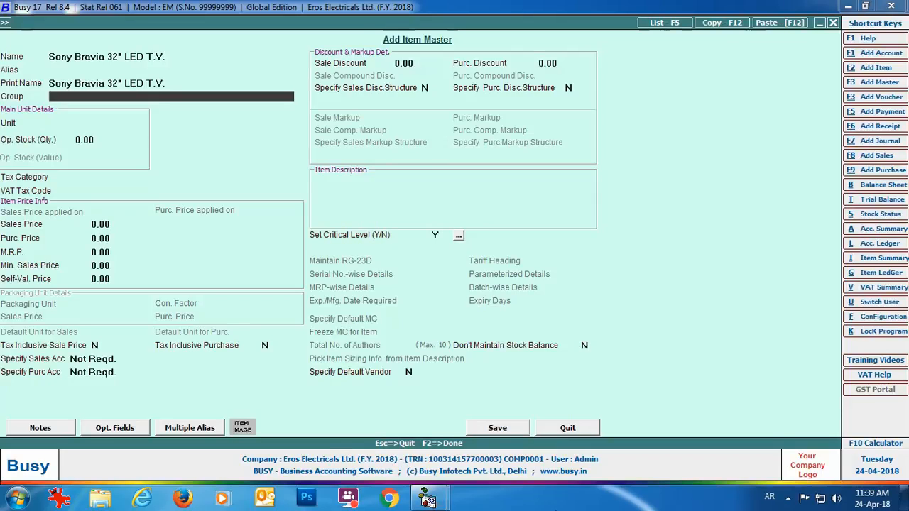
- Create the primary item group Televisions with a 5% tax category and save it
key(F3)
text(Tel)
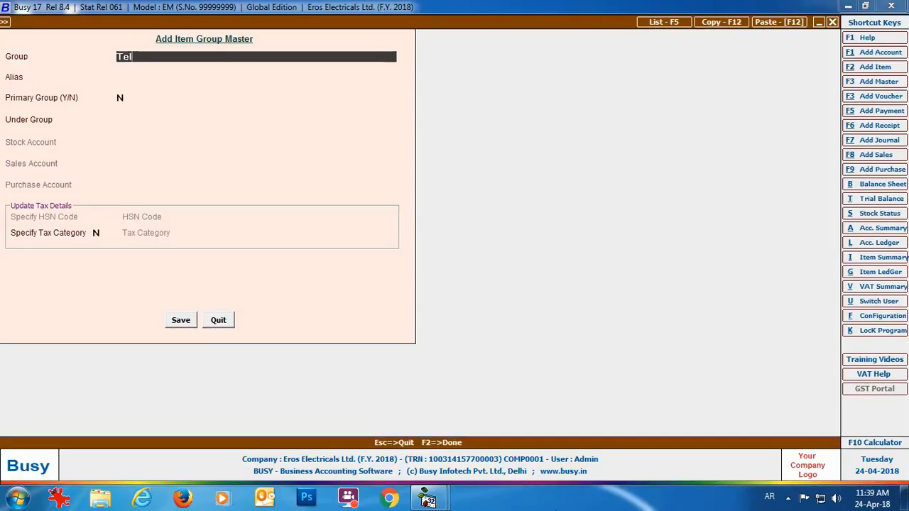
text(evisions)
key(Return)
key(Return)
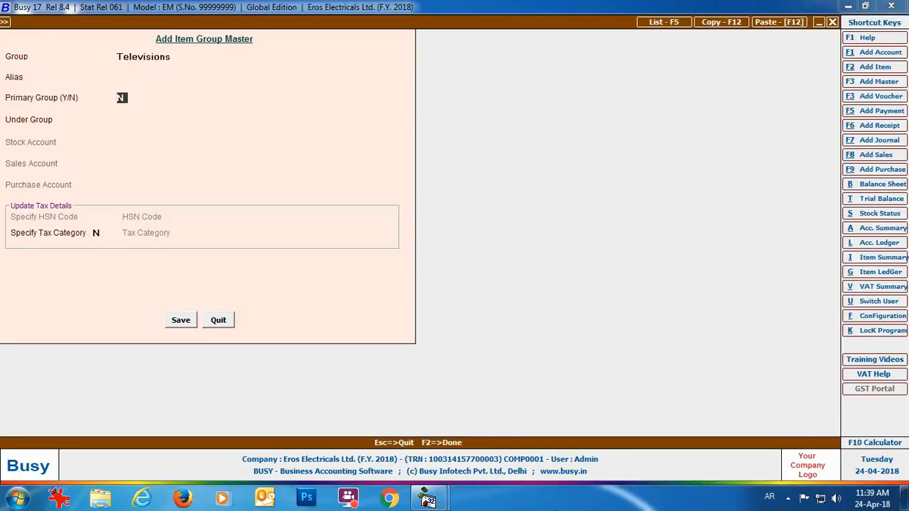
text(y)
key(Return)
text(y)
key(Return)
key(Down)
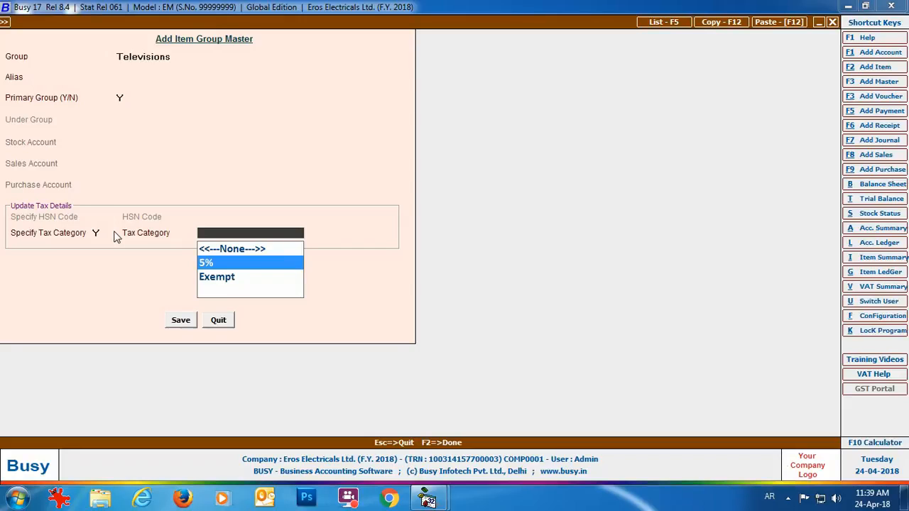
key(Return)
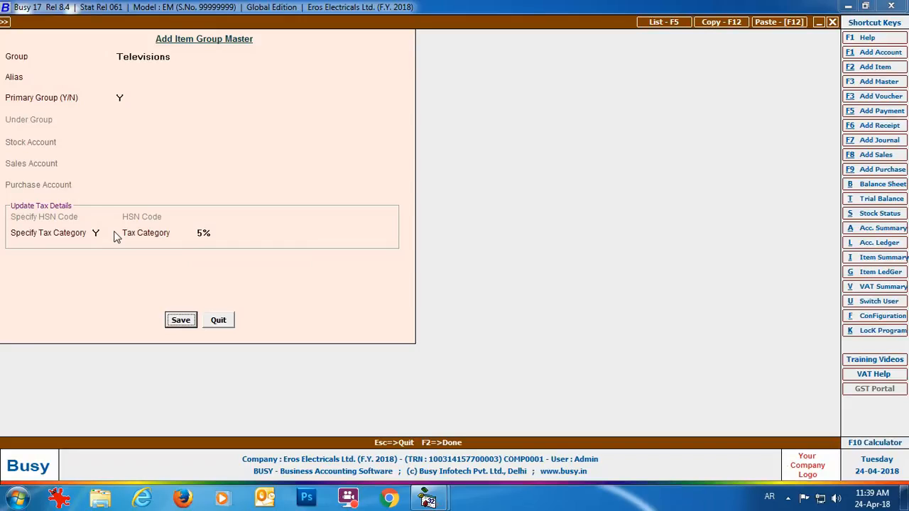
key(Return)
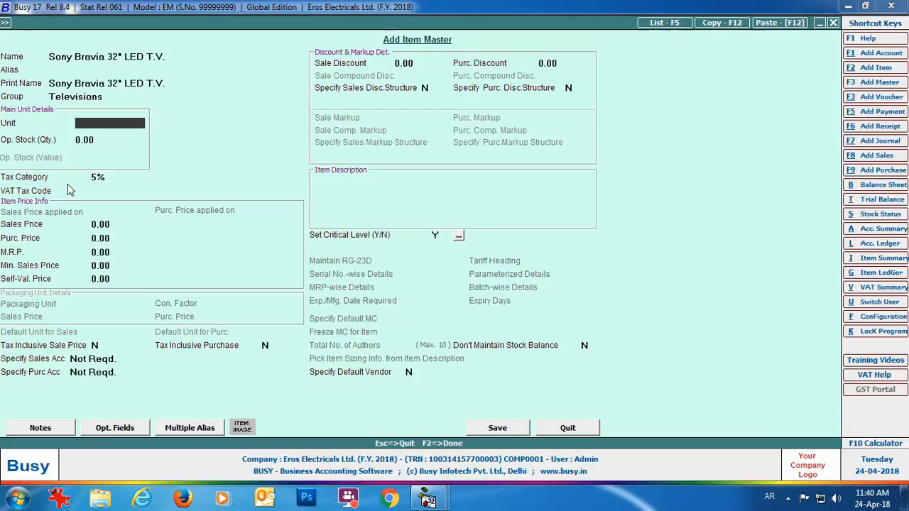
- Set the unit to Pcs., fill the VAT tax code, save the Sony Bravia item, and quit the form
text(pcs)
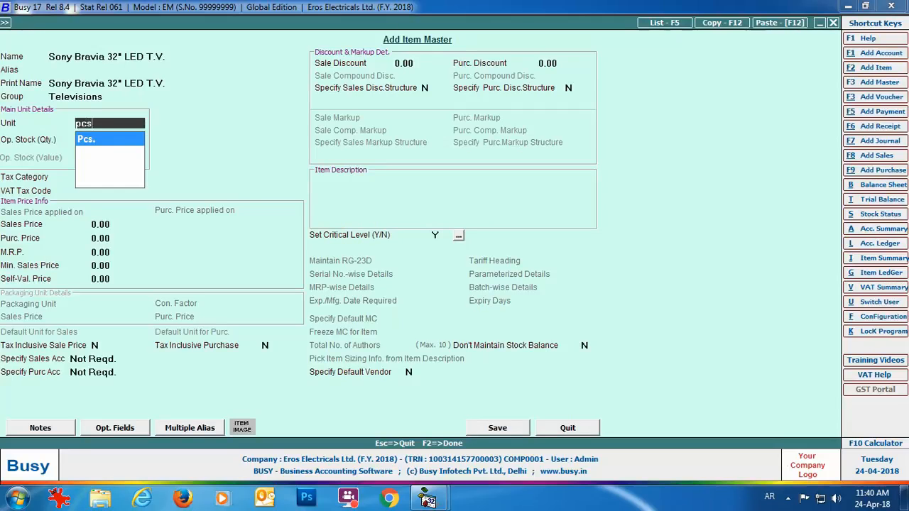
key(Return)
key(Return)
key(Return)
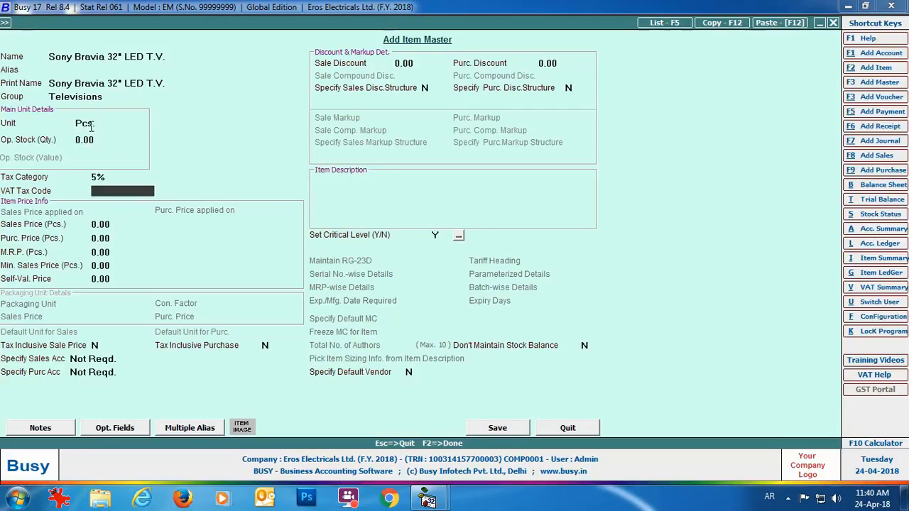
text(XXXX)
click(495, 429)
click(568, 428)
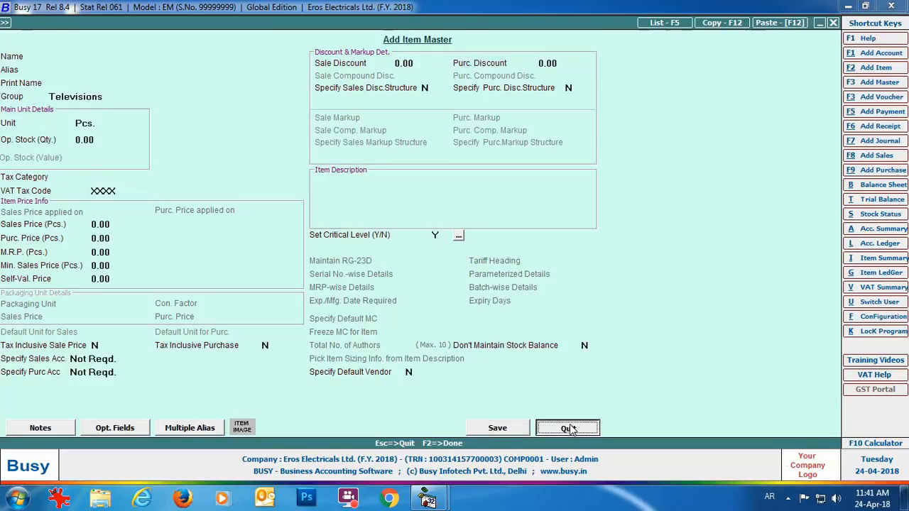
- Expand Transactions > Purchase to show the Add/Modify/List options
click(169, 26)
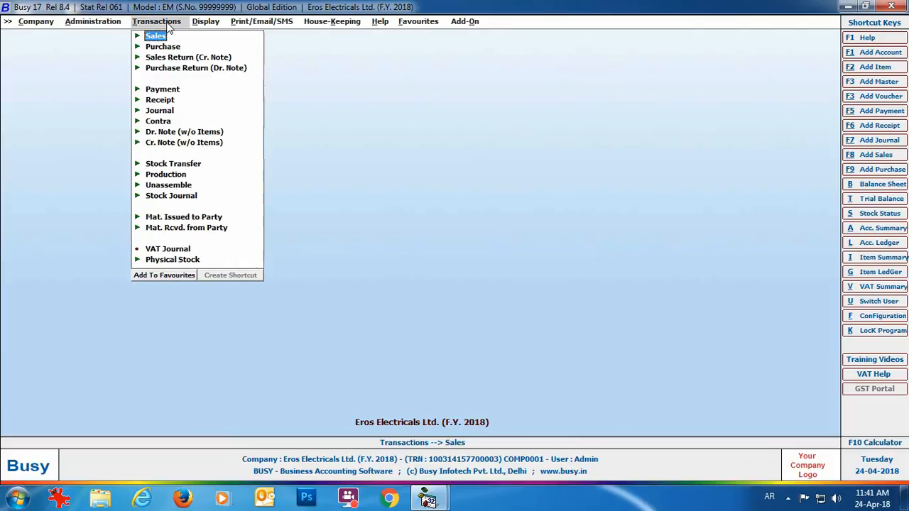
click(164, 48)
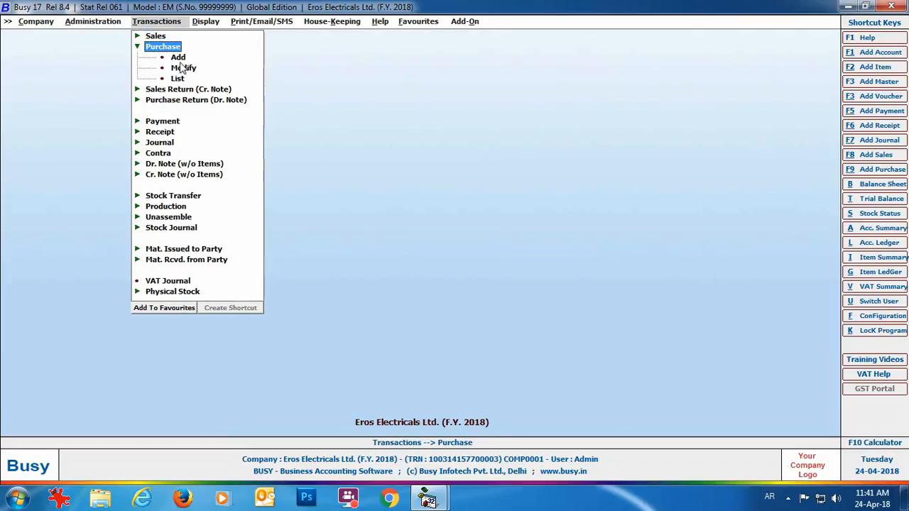
- Start a Main-series purchase voucher: type VAT/5% (T), party Zayed Electronics, Main Store
click(178, 58)
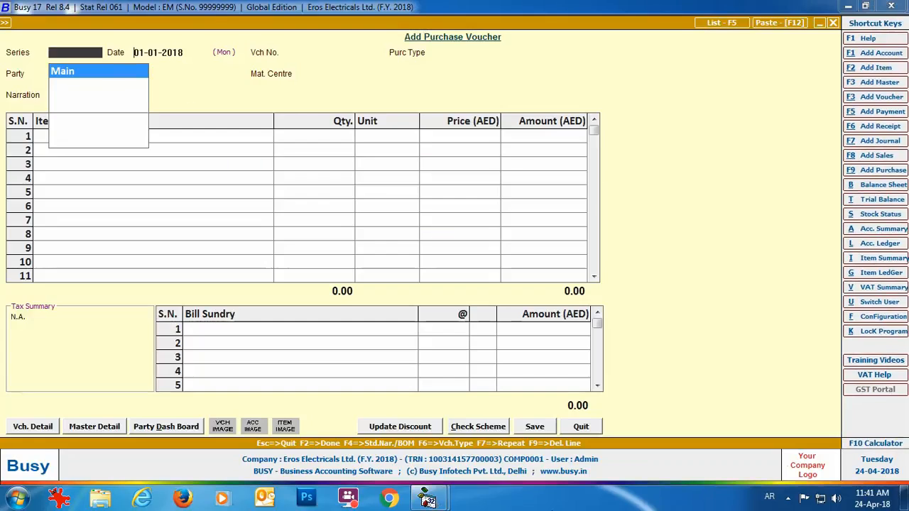
key(Return)
key(Return)
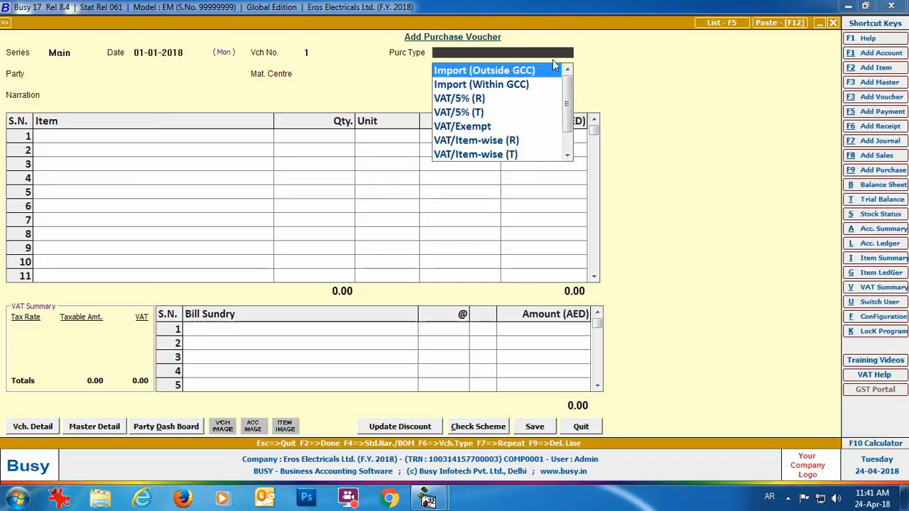
key(Down)
key(Down)
key(Down)
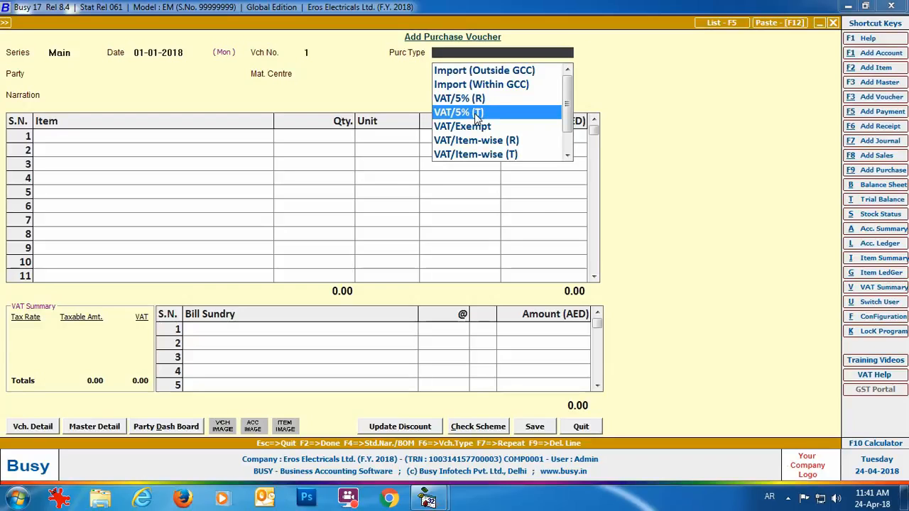
key(Return)
text(za)
key(Return)
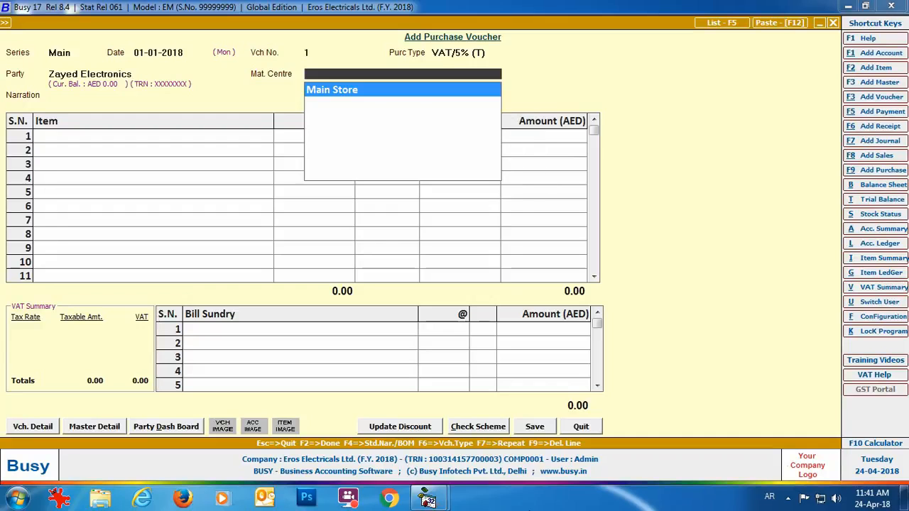
key(Return)
- Add row 1: two Sony Bravia 32" LED T.V. at 1,200 each
text(so)
key(Return)
text(2)
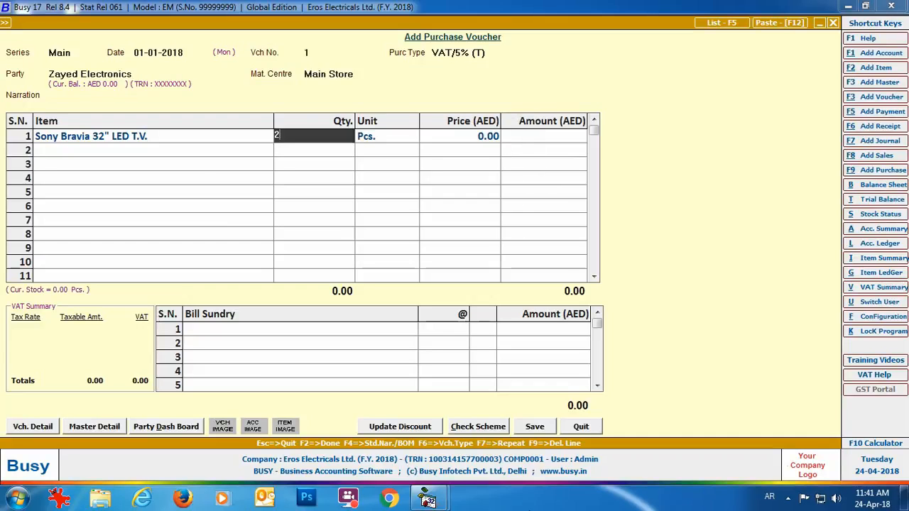
key(Return)
text(1200)
key(Return)
- Add row 2: two Samsung Smart TVs at 2,000, then a 5% VAT bill sundry
key(Return)
text(sa)
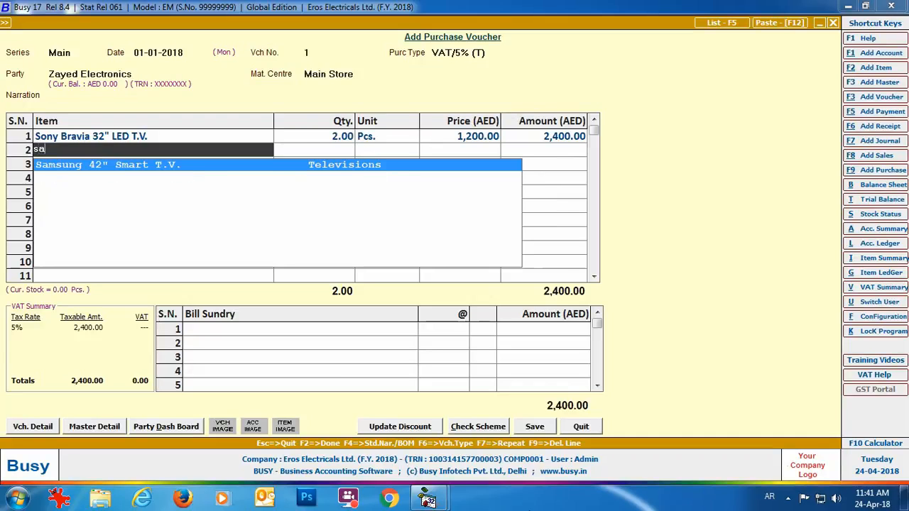
key(Return)
text(2)
key(Return)
key(Return)
text(2)
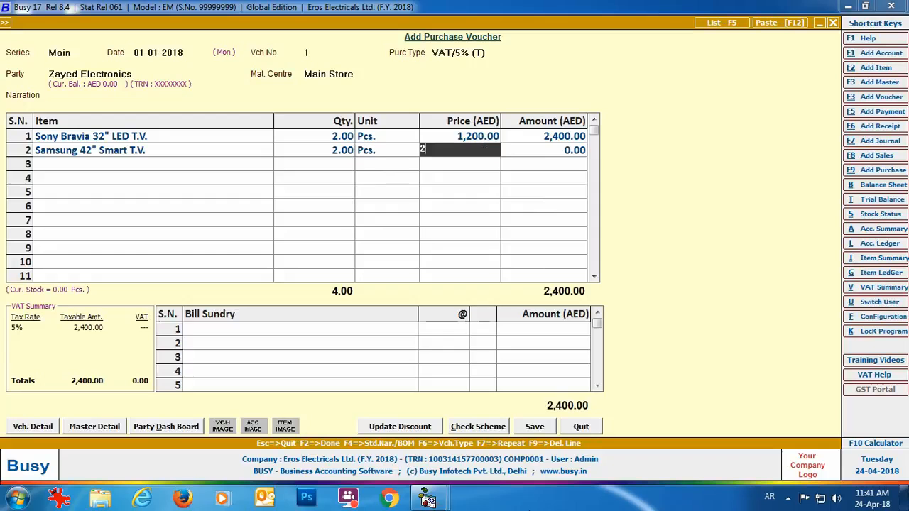
text(,000)
key(Return)
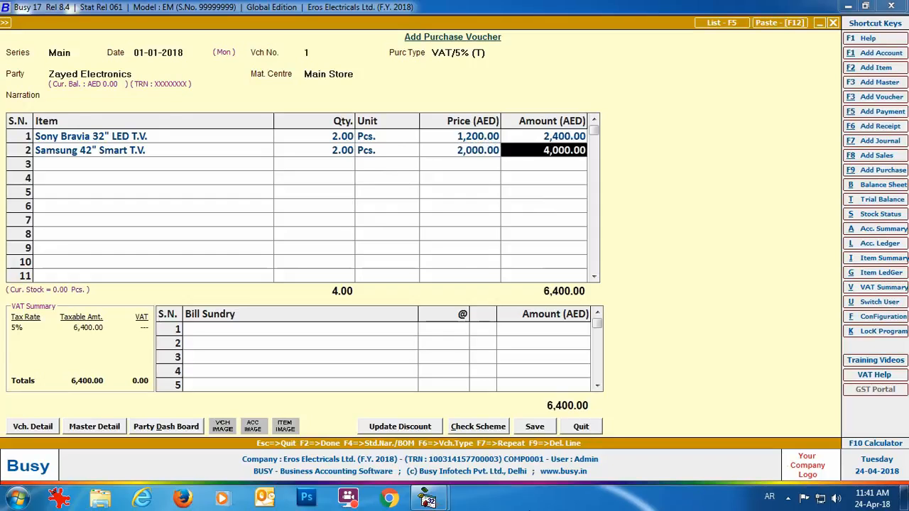
key(Return)
text(vat)
key(Return)
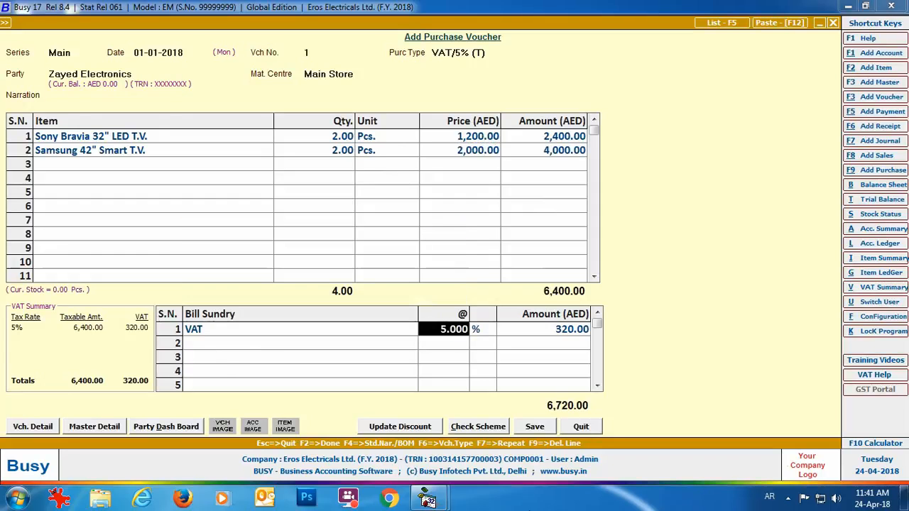
key(Return)
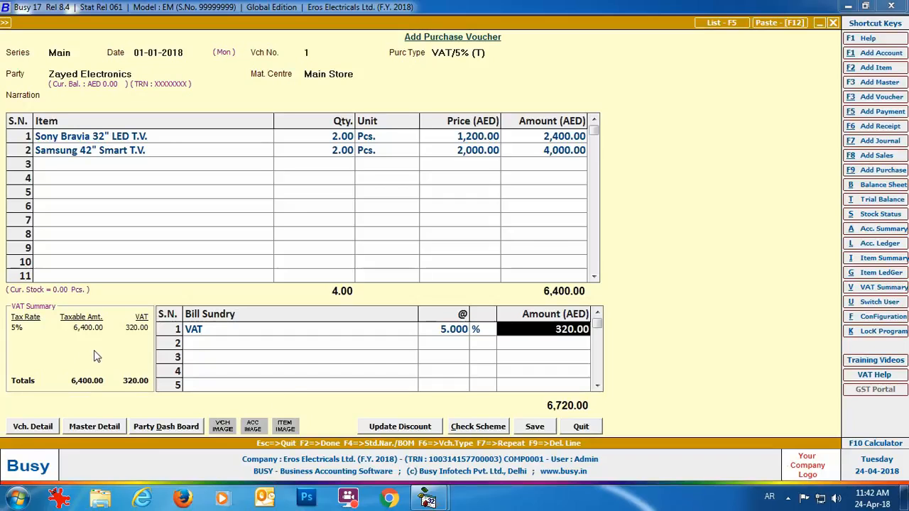
- Save the Zayed Electronics purchase voucher, confirm the VAT reporting and bill-by-bill dialogs, and close it
click(538, 429)
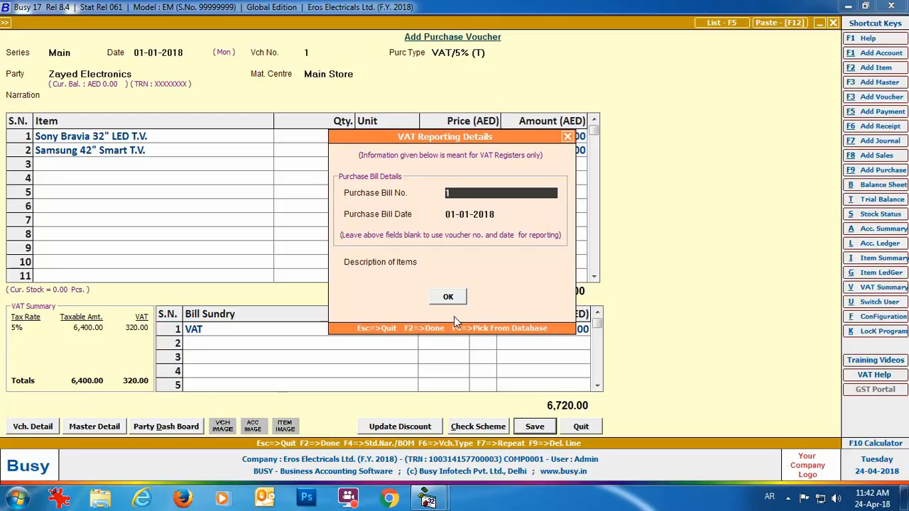
click(449, 297)
click(448, 340)
click(581, 426)
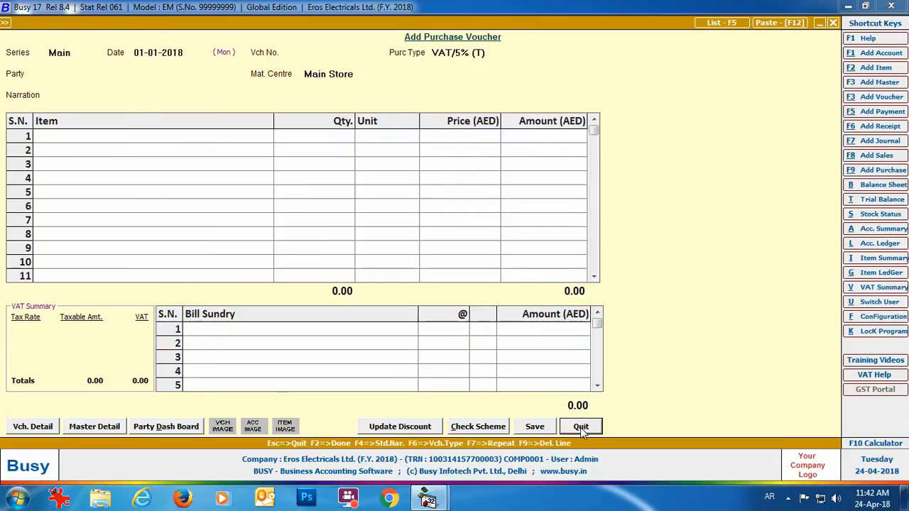
click(155, 36)
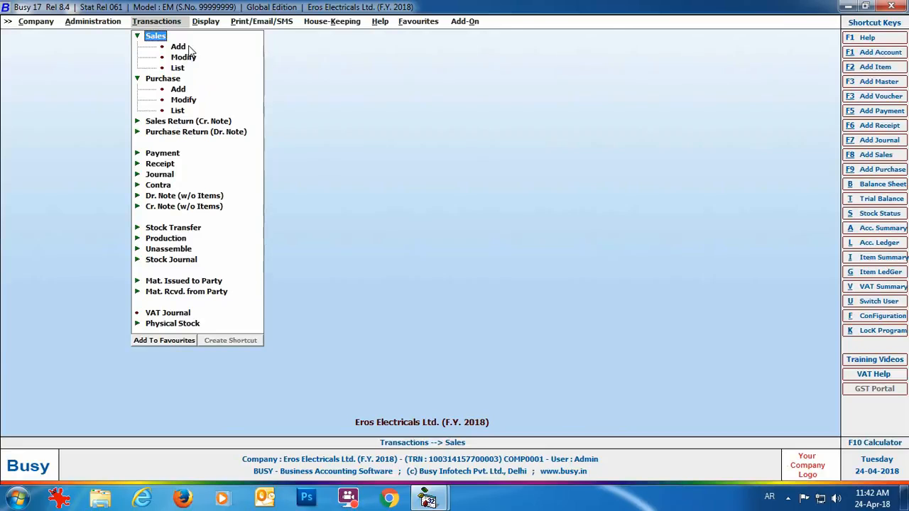
- Start a Main-series sales voucher: type VAT/5% (T), party Abdullah Electrronics, Main Store
click(179, 47)
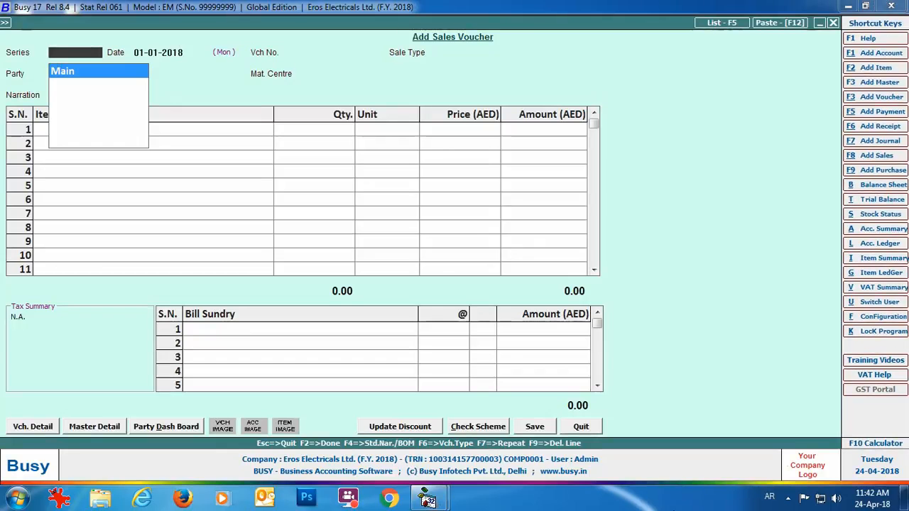
key(Return)
key(Return)
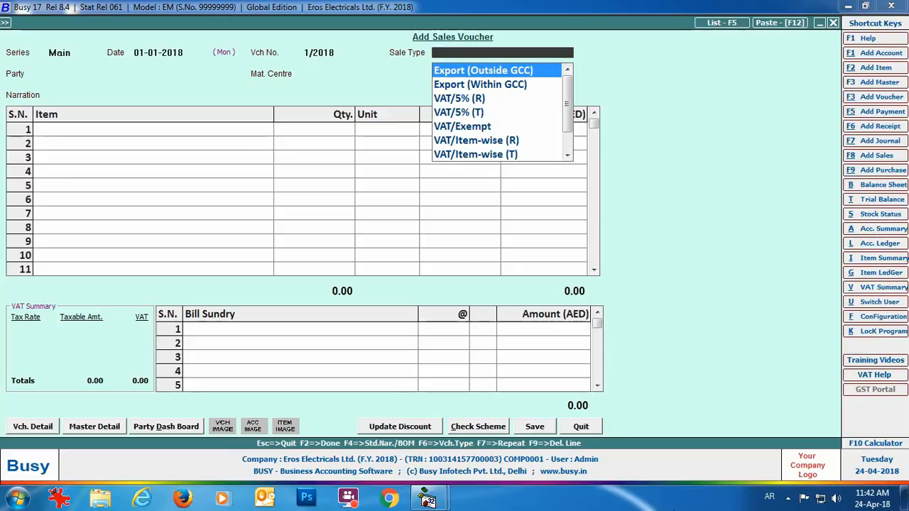
key(Down)
key(Down)
key(Down)
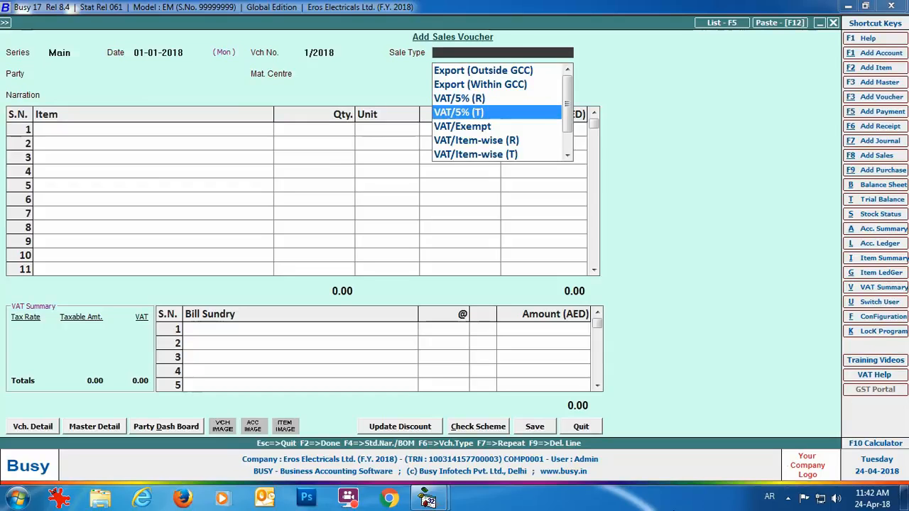
key(Return)
text(ab)
key(Return)
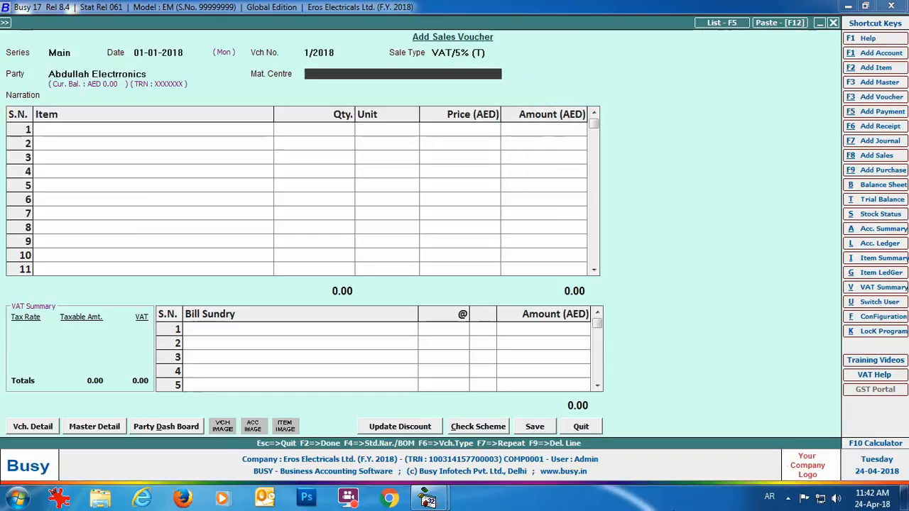
key(Return)
- Add row 1: two Sony Bravia 32" LED T.V. at 1,250 each
key(Return)
text(so)
key(Return)
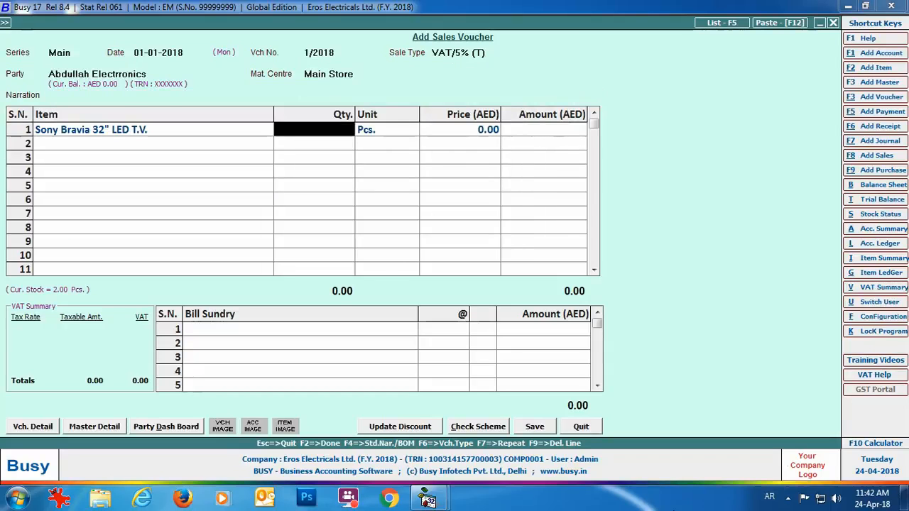
text(2)
key(Return)
key(Return)
text(1,250)
- Add row 2: two Samsung Smart TVs at 2,100, then a 5% VAT bill sundry
key(Return)
key(Return)
text(sa)
key(Return)
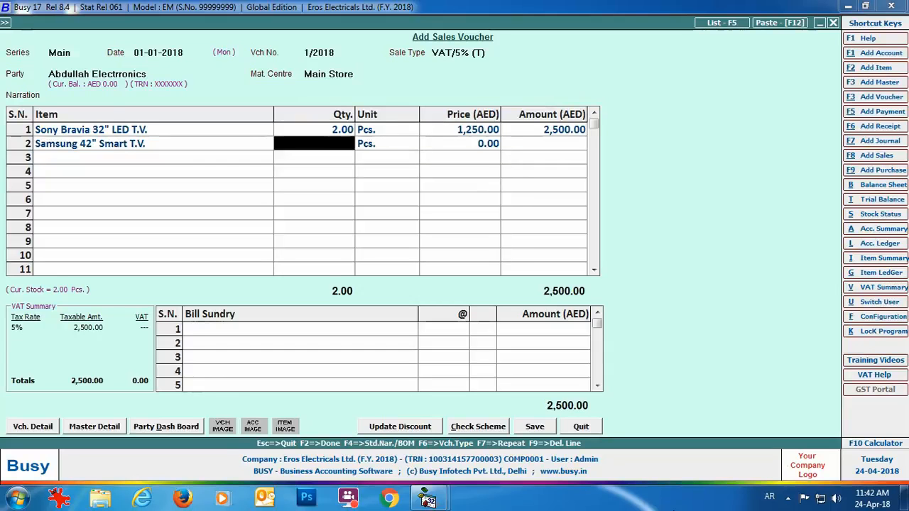
text(2)
key(Return)
key(Return)
text(2,100)
key(Return)
key(Return)
key(Return)
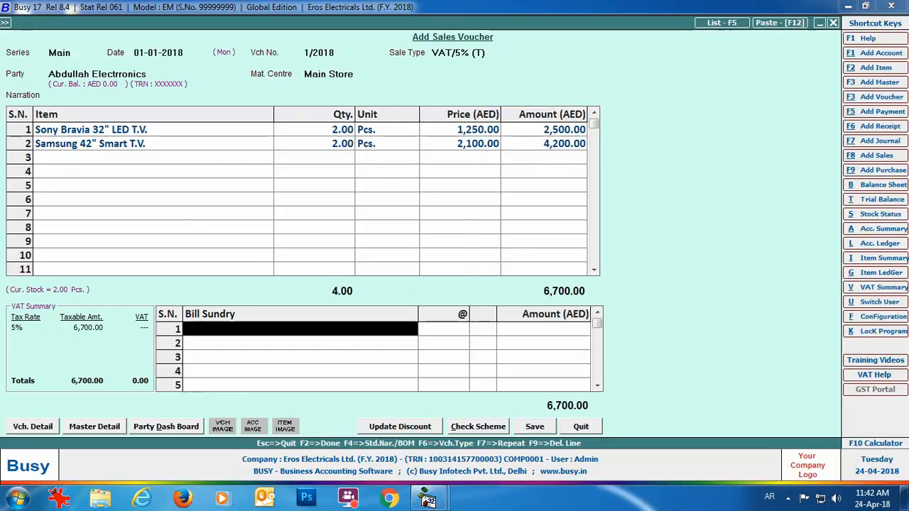
text(vat)
key(Return)
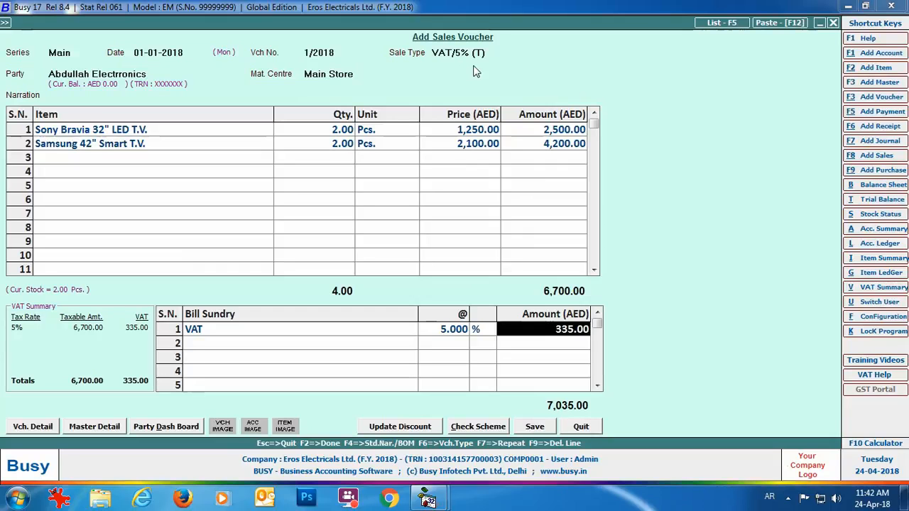
- Save the sales voucher and choose to print one copy in the STANDARD invoice format
click(534, 426)
click(466, 341)
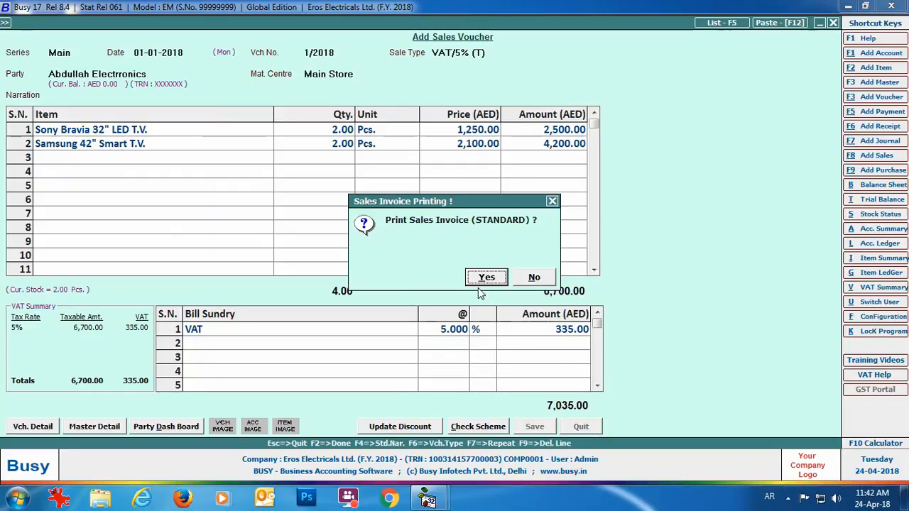
click(478, 281)
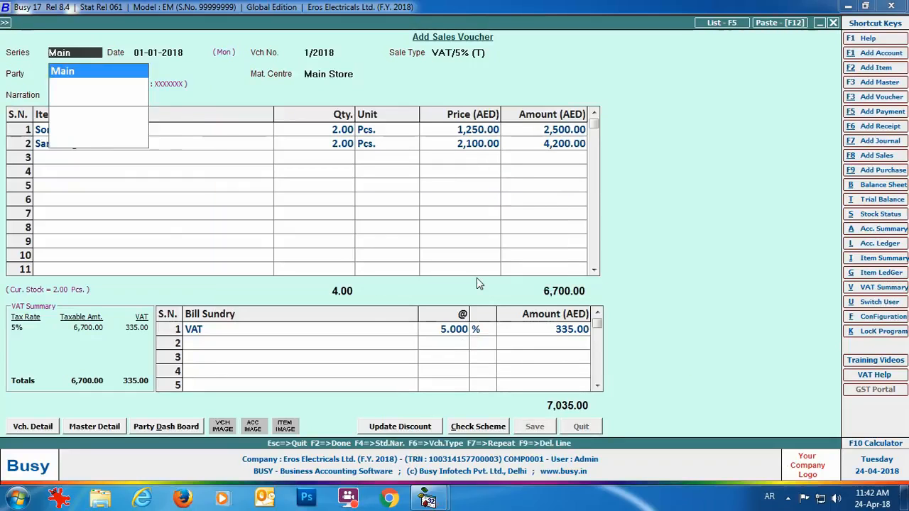
key(Return)
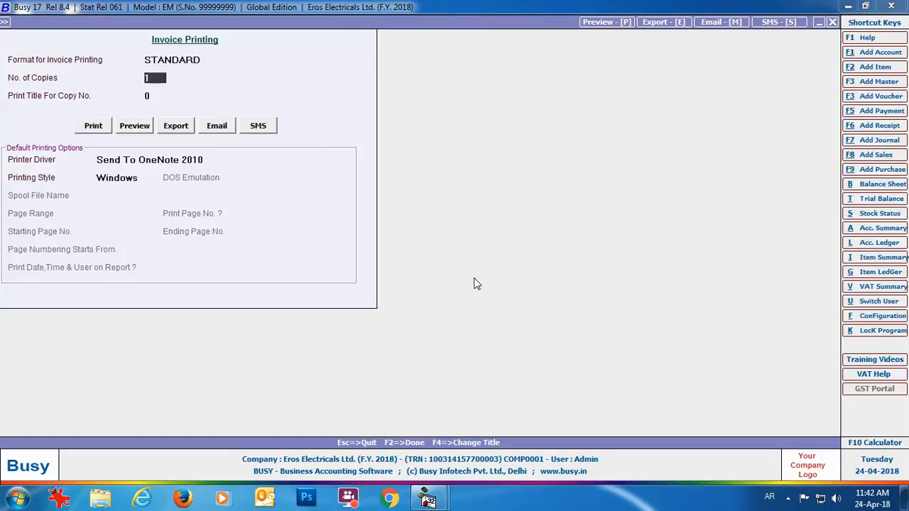
key(Return)
- Configure the standard invoice format from preview, setting the body to Self Configured
click(131, 131)
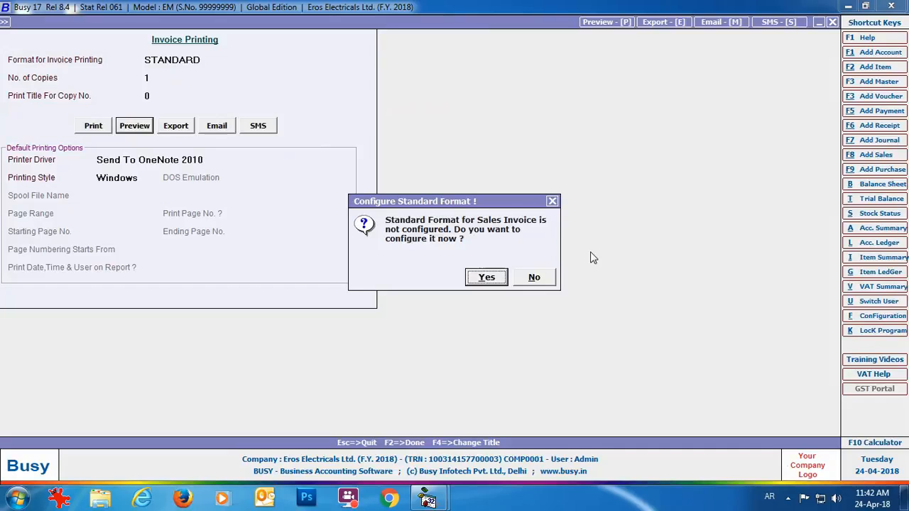
click(494, 283)
click(474, 116)
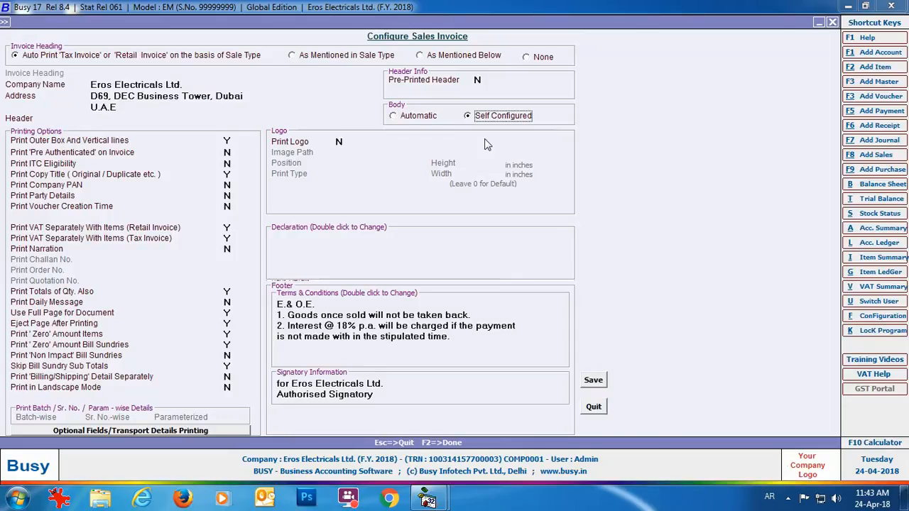
- Accept the body column settings, save the invoice format, review the tax invoice preview, and close it
key(Return)
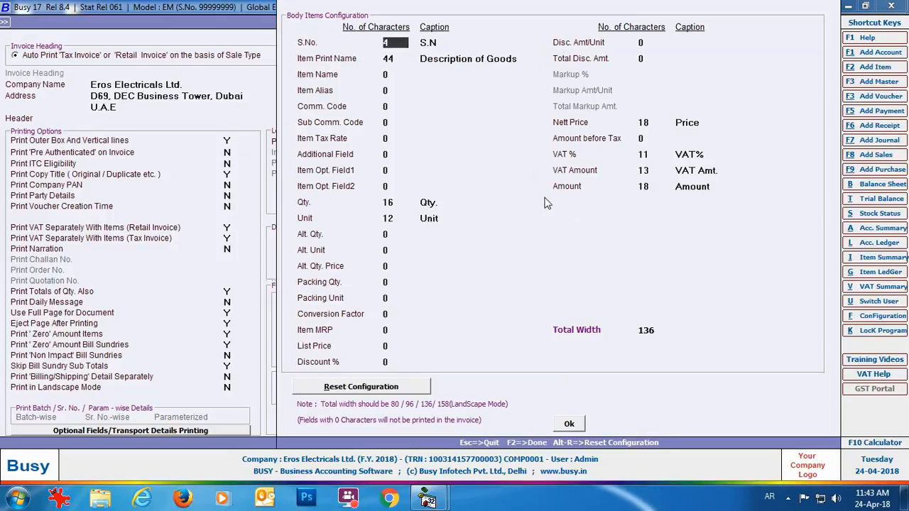
click(576, 428)
click(593, 381)
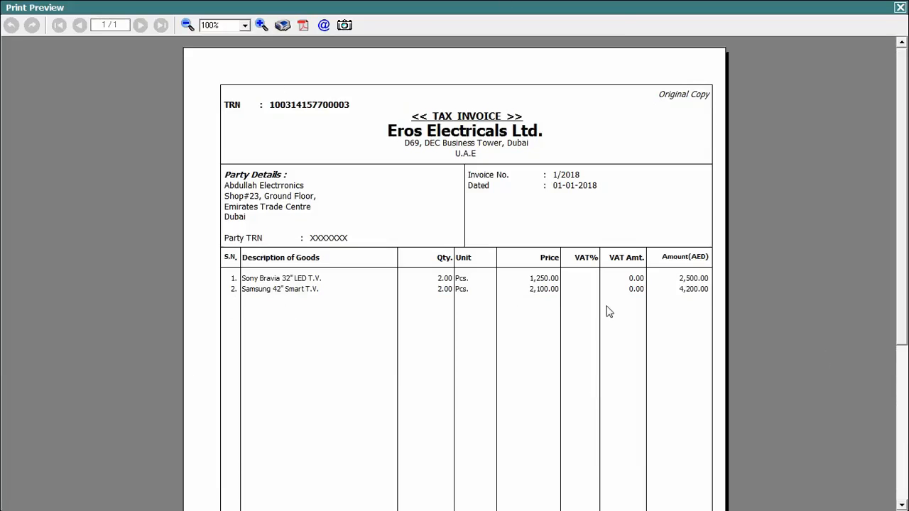
drag(901, 244, 900, 402)
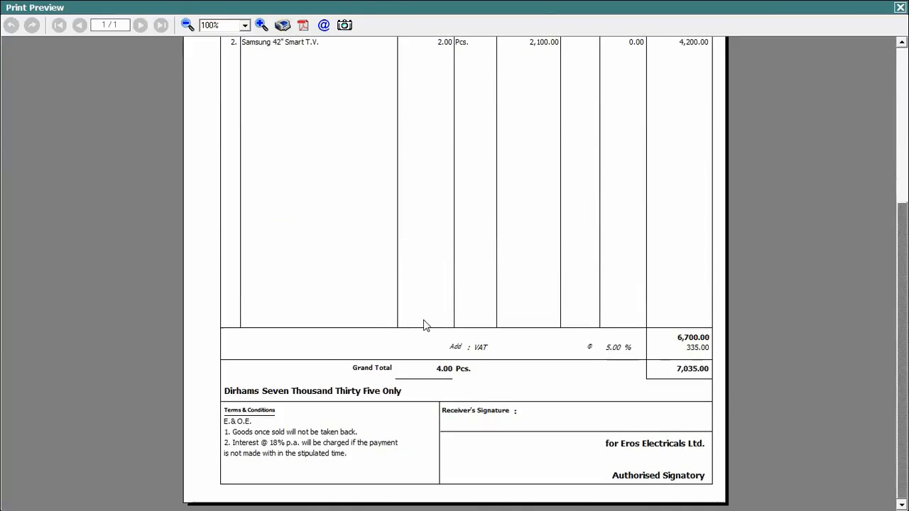
click(900, 7)
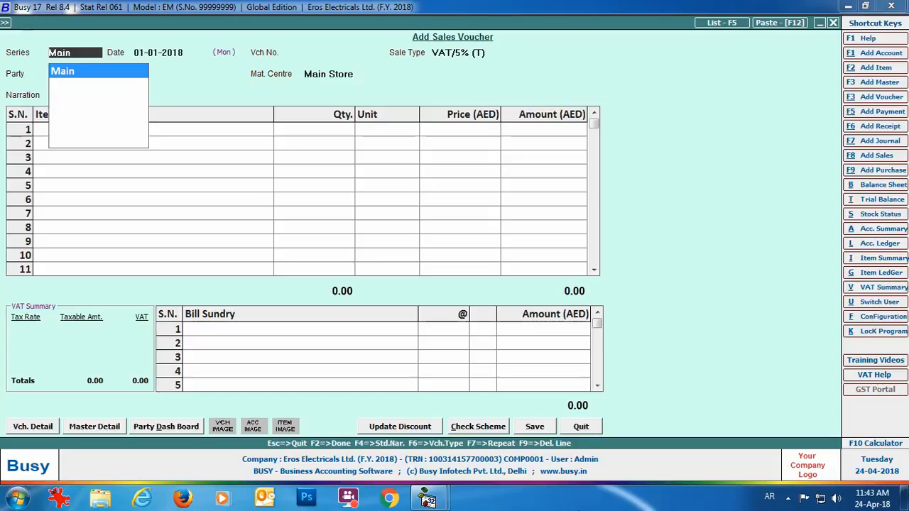
- Start sales voucher 2/2018: type VAT/Item-wise (T), party Abdullah Electrronics, Main Store
key(Return)
key(Return)
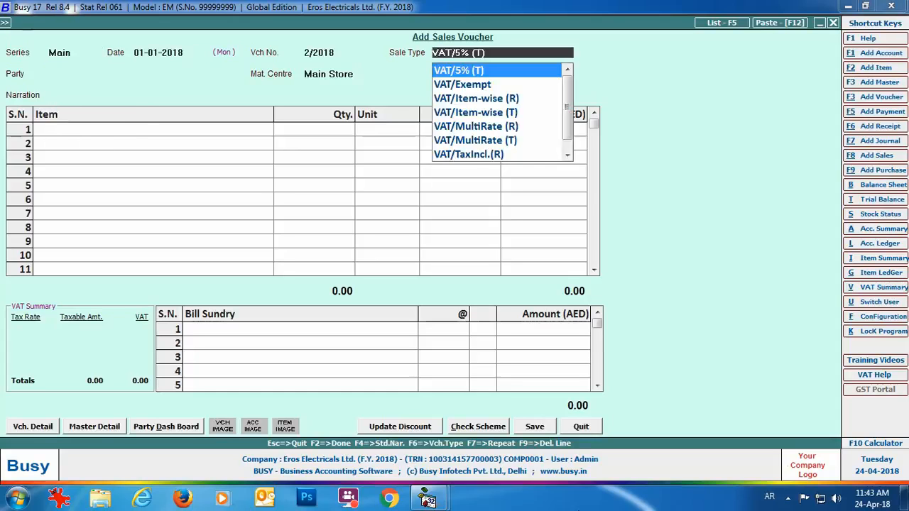
key(Down)
key(Down)
key(Down)
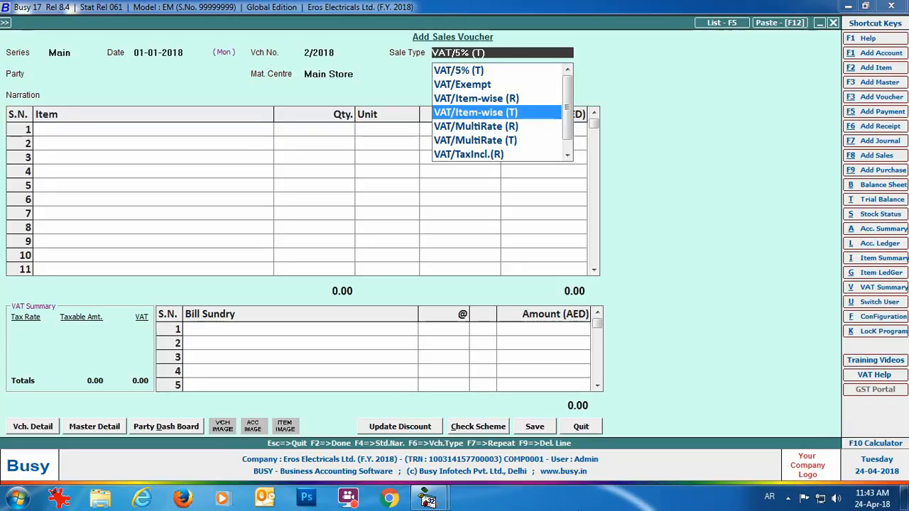
key(Return)
text(ab)
key(Return)
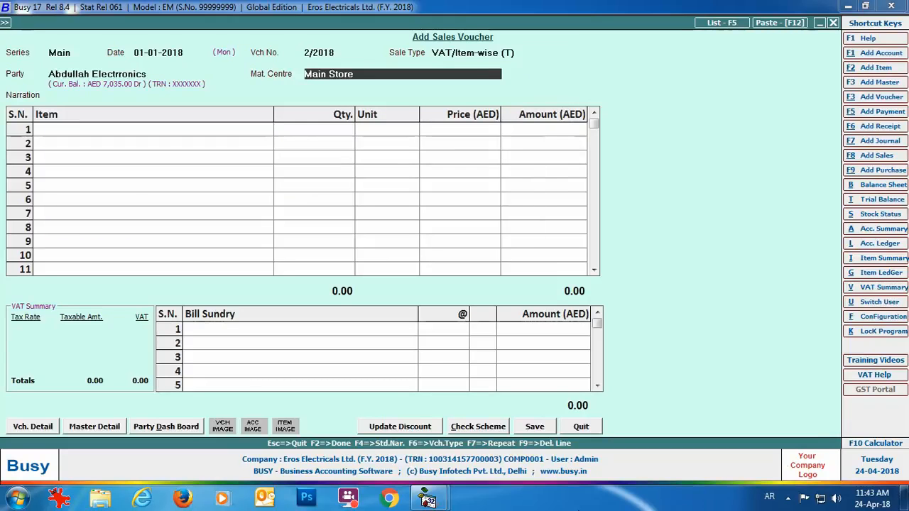
key(Return)
- Enter two Sony Bravia 32" LED T.V. at 1,250 and accept the 5% item VAT
key(Return)
text(so)
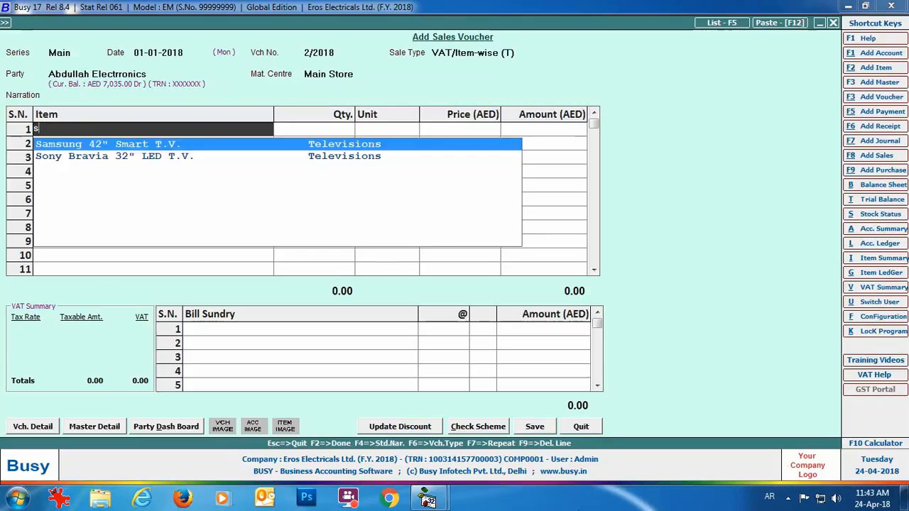
key(Return)
text(2)
key(Return)
key(Return)
text(1250)
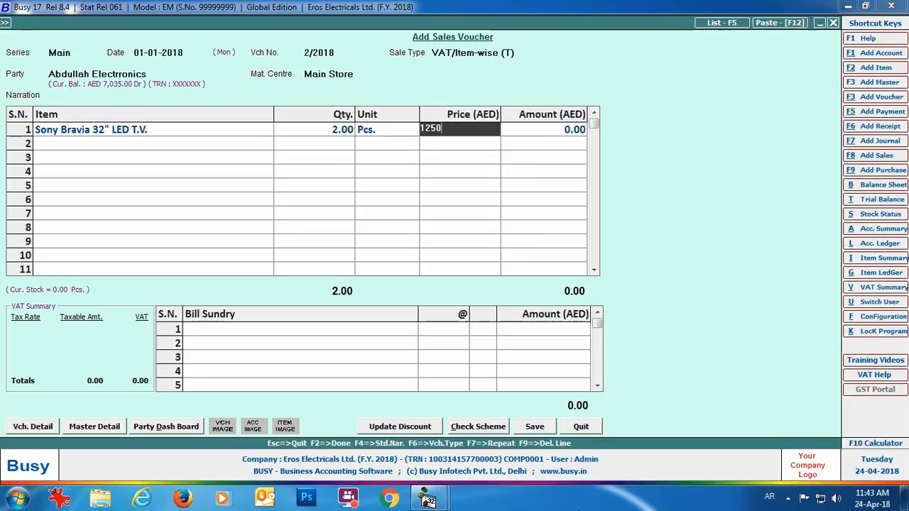
key(Return)
key(Return)
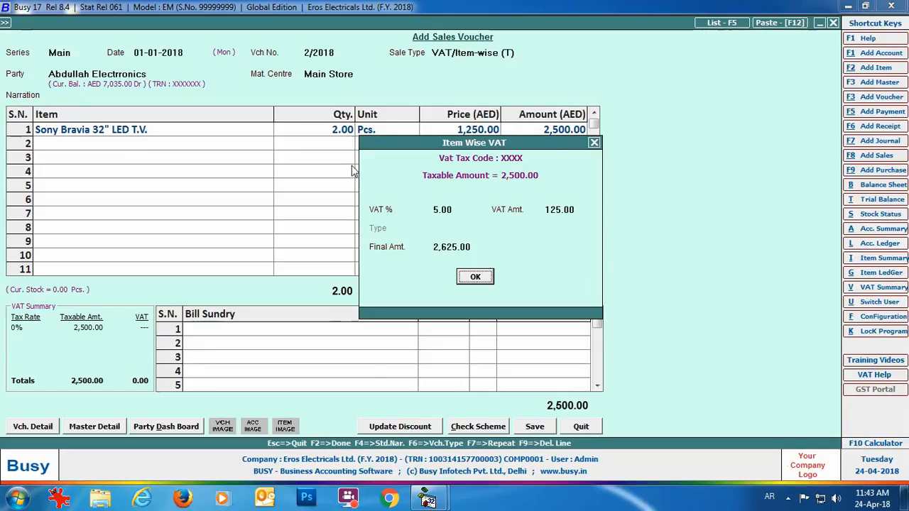
click(487, 281)
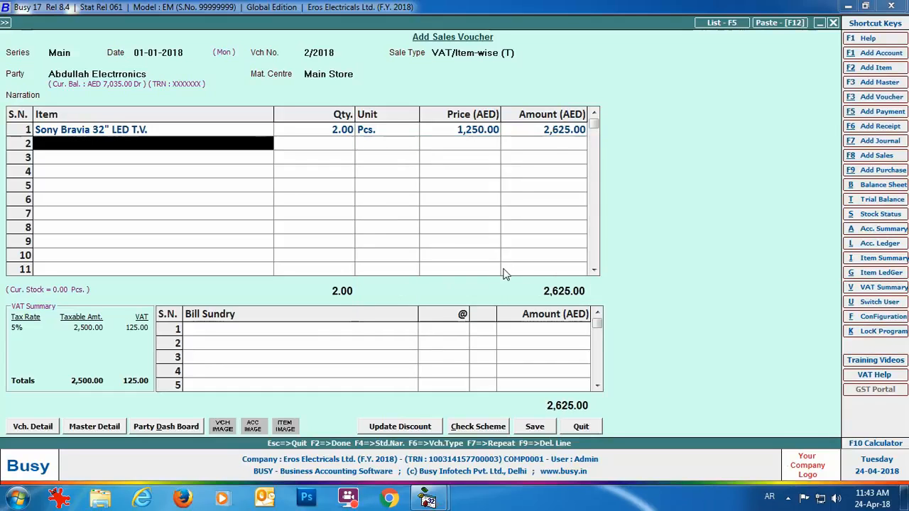
- Save voucher 2/2018 with a new 2,625.00 bill reference, preview its tax invoice, and close the preview
click(532, 429)
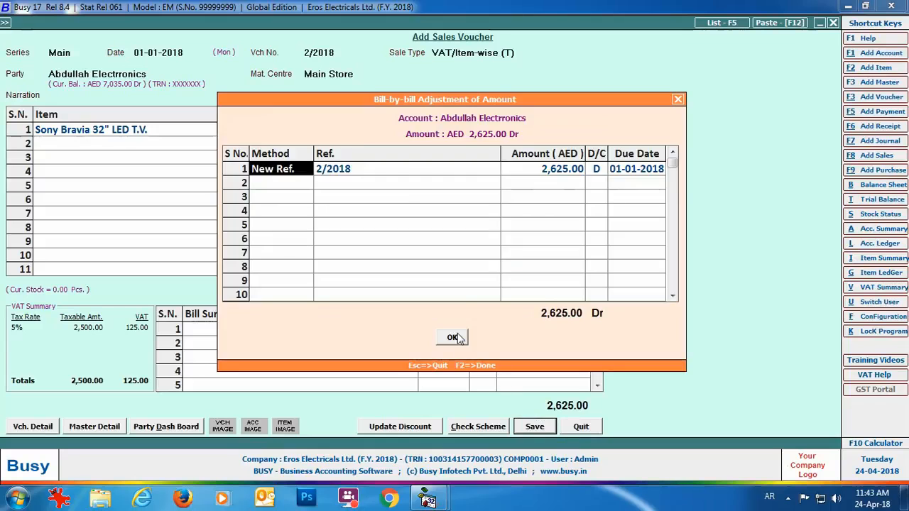
click(455, 339)
click(477, 276)
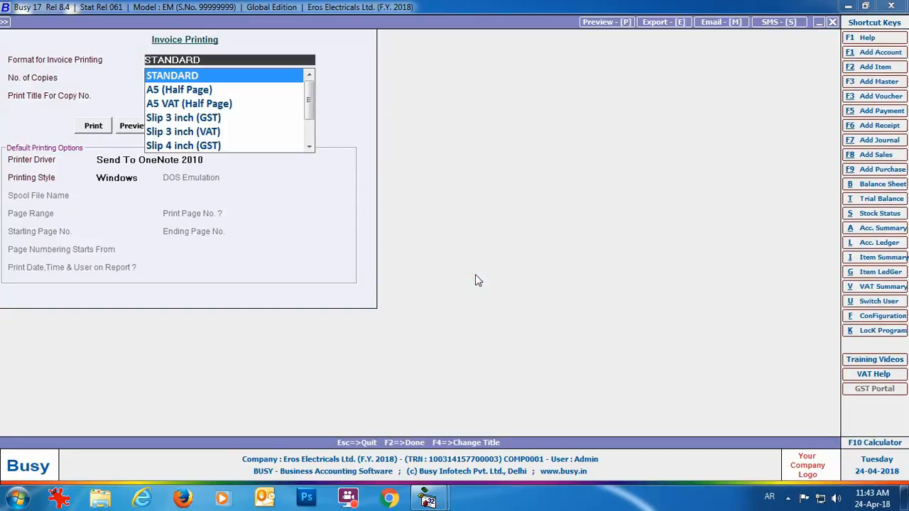
click(131, 125)
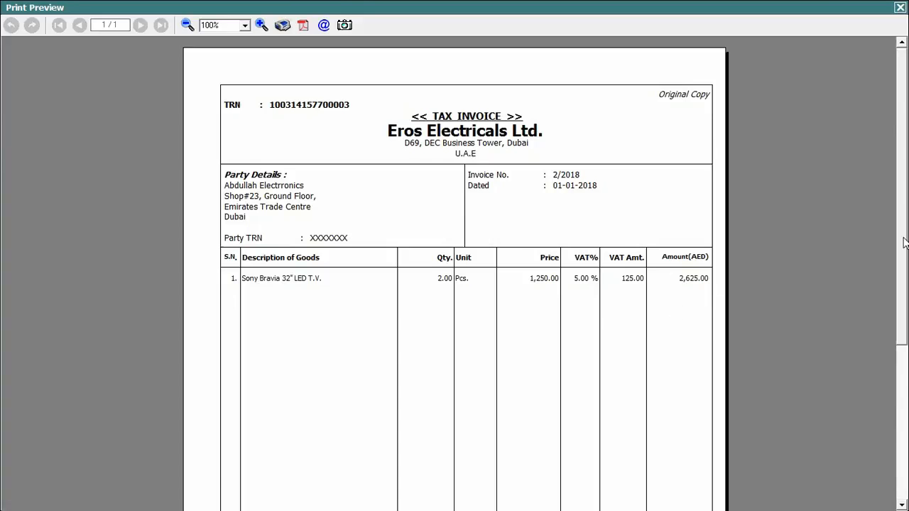
scroll(905, 243, down, 5)
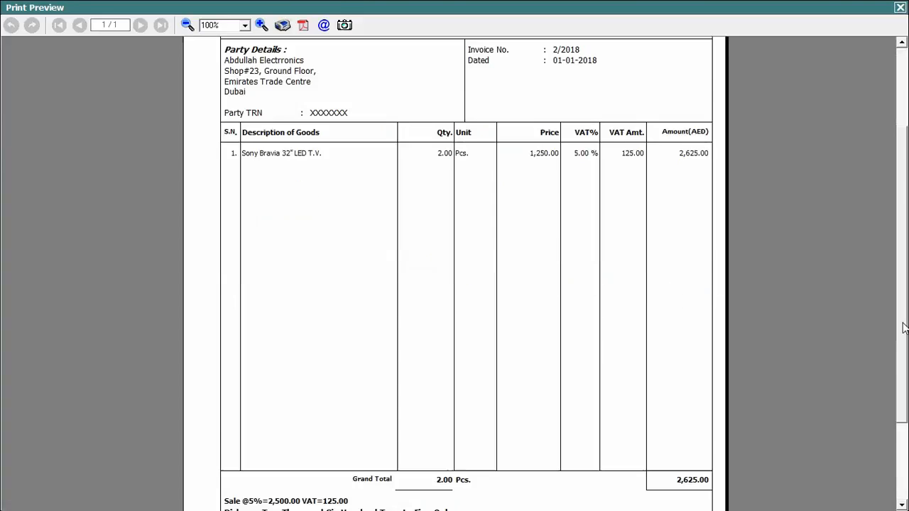
click(900, 7)
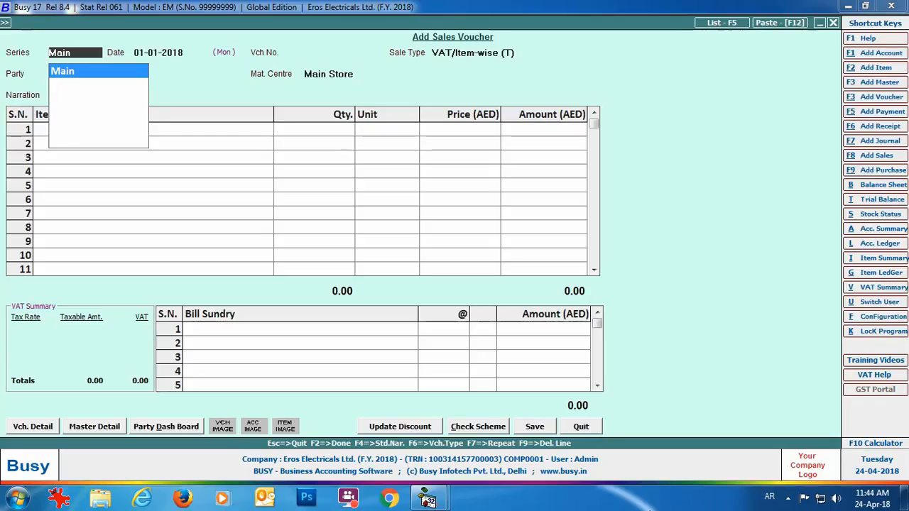
- Start a Main-series sales voucher with VAT/TaxIncl.(T) sale type, the chosen party and Main Store
key(Return)
key(Return)
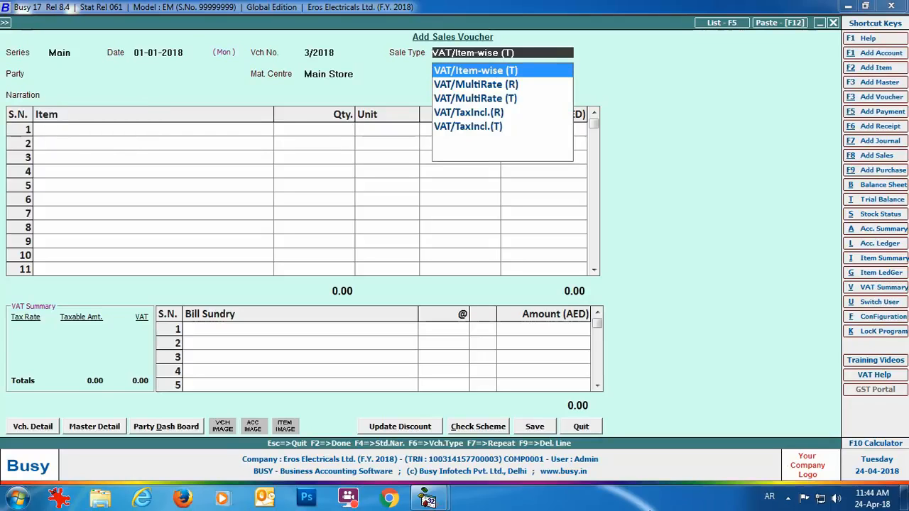
key(Down)
key(Down)
key(Down)
key(Down)
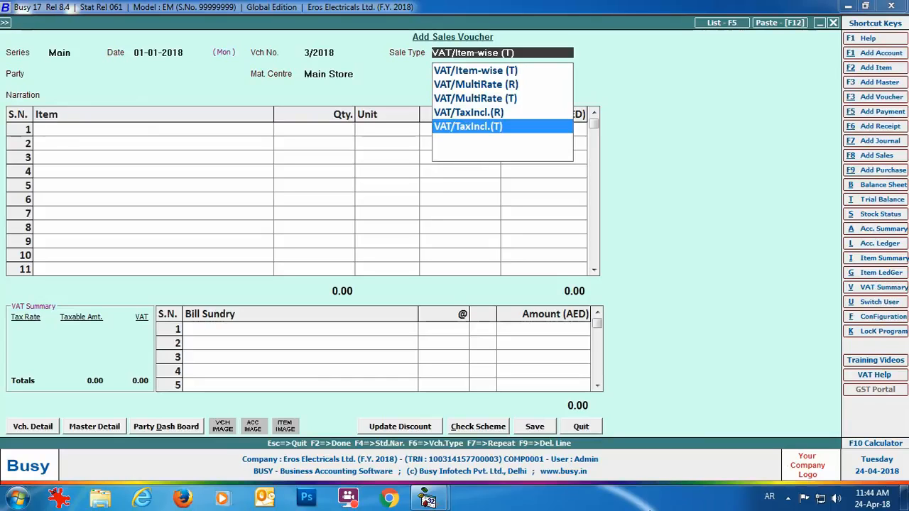
key(Return)
text(ab)
key(Return)
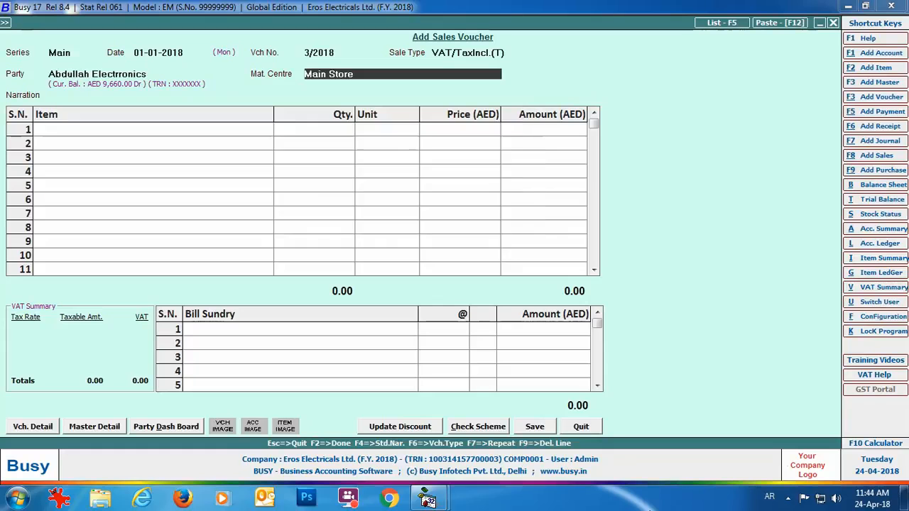
key(Return)
- Add 2 Sony Bravia 32" LED T.V. at 1,250.00 with 5% inclusive VAT and save
key(Return)
text(so)
key(Return)
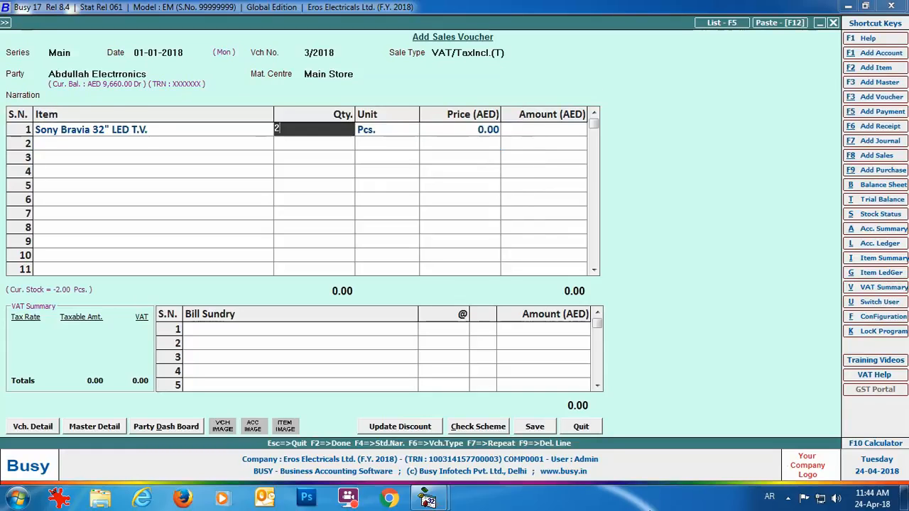
text(2)
key(Return)
key(Return)
text(1250)
key(Return)
key(Return)
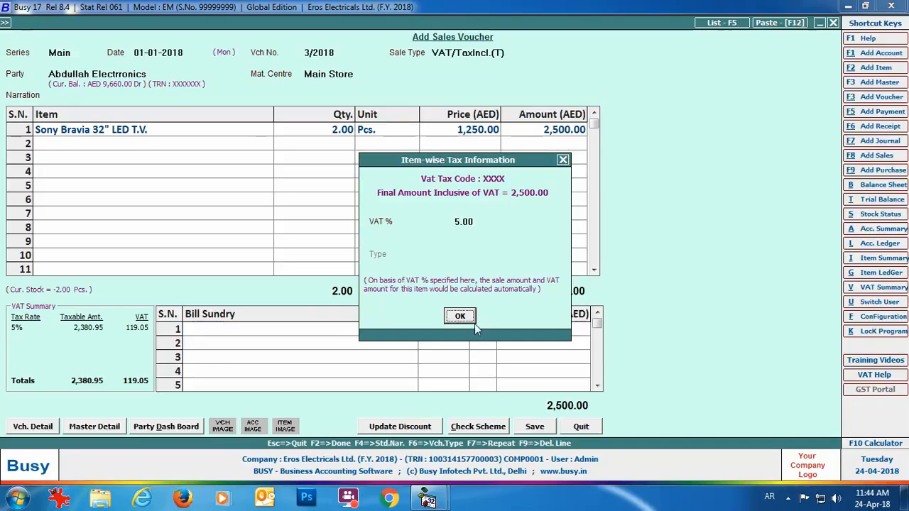
click(452, 317)
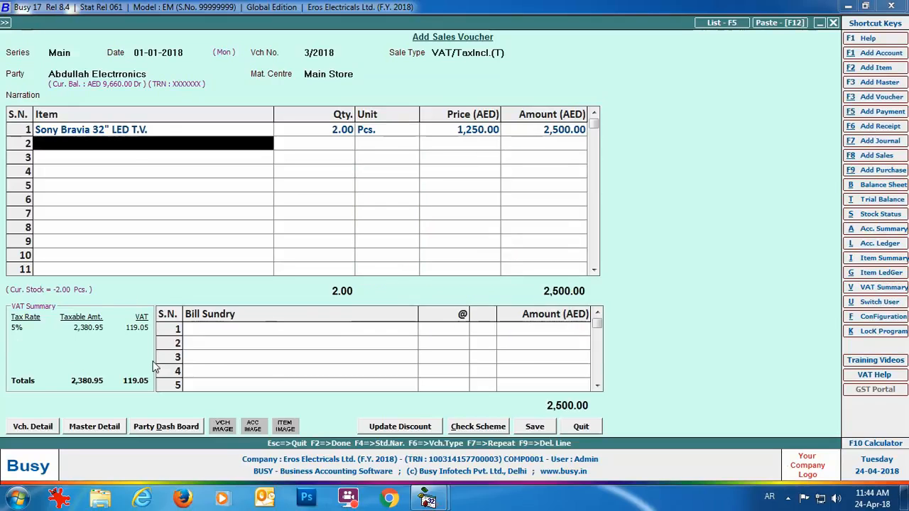
click(537, 427)
- Accept the new bill reference and preview the invoice totalling 2,500.00 with 119.05 VAT, then close it
click(449, 339)
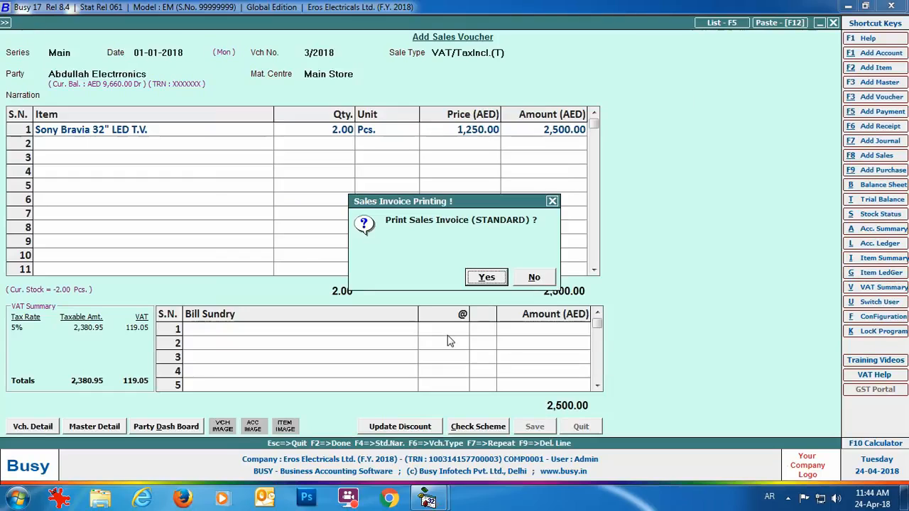
click(472, 279)
click(128, 126)
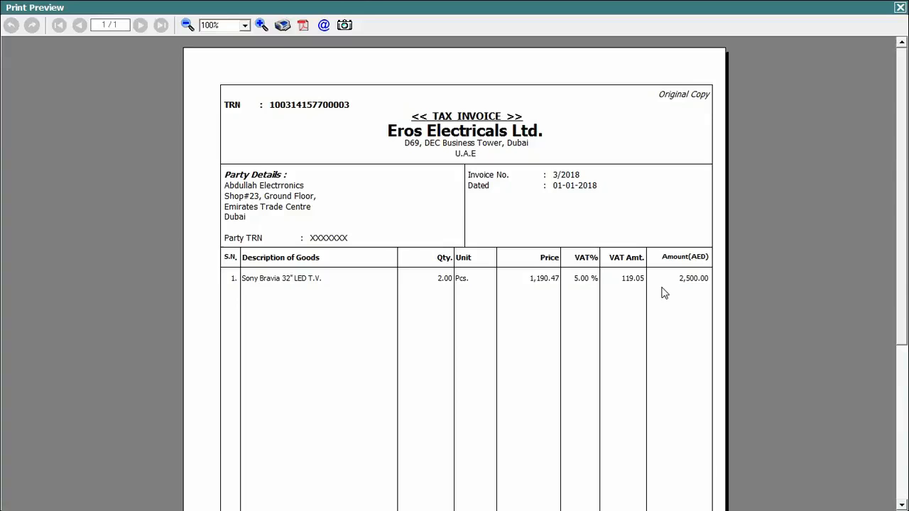
scroll(899, 193, down, 5)
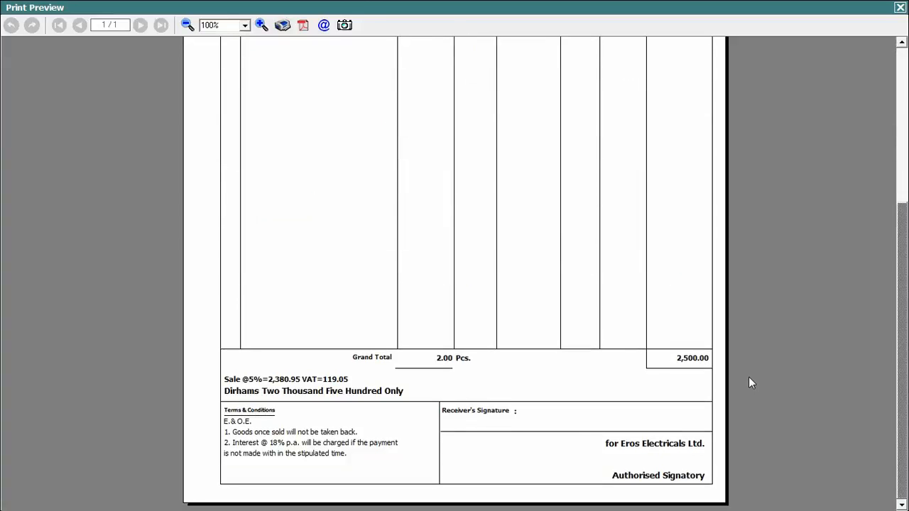
click(900, 7)
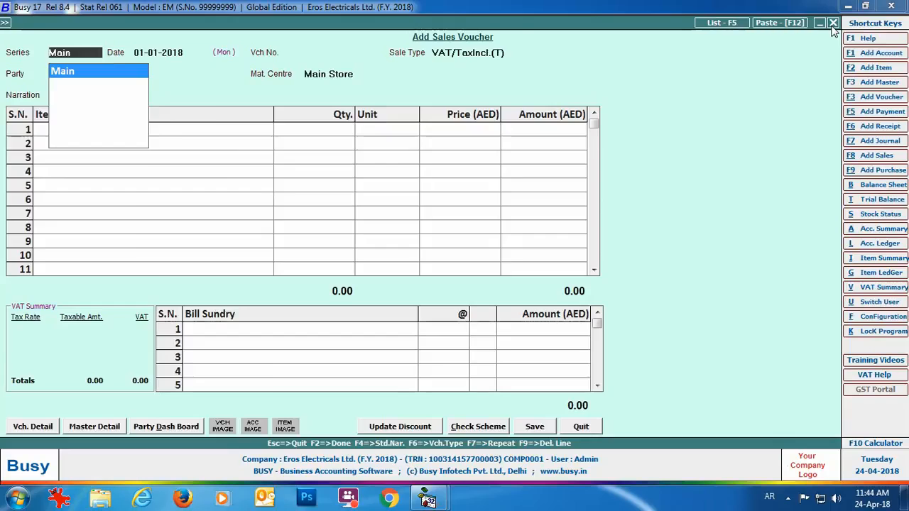
- Close the blank sales voucher and open the U.A.E VAT 201 return report
click(831, 25)
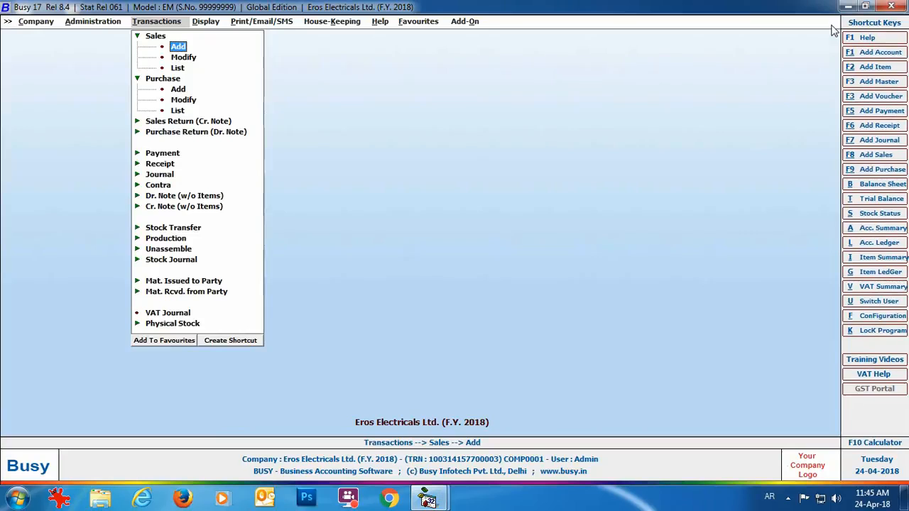
click(202, 26)
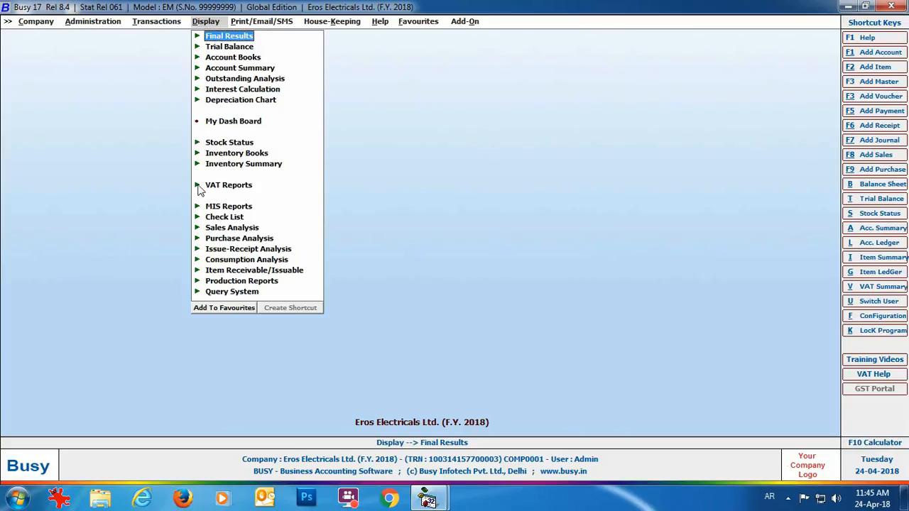
click(246, 186)
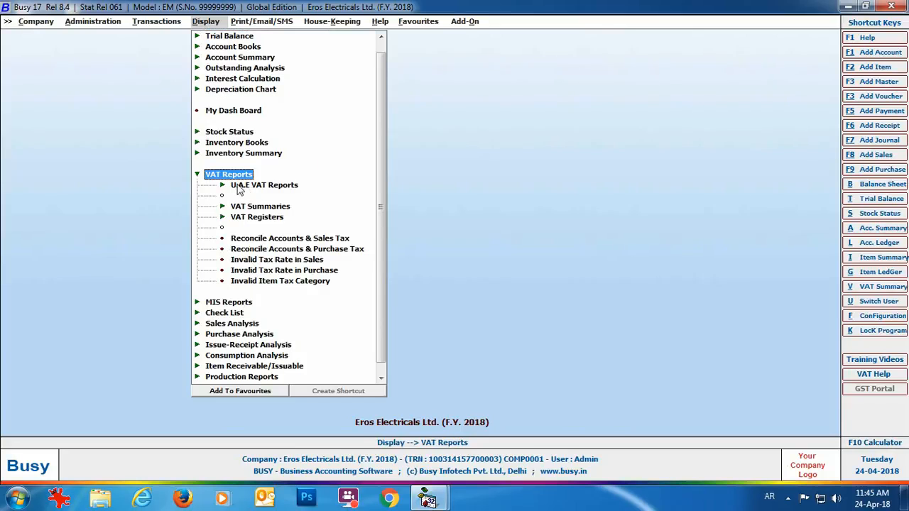
click(283, 186)
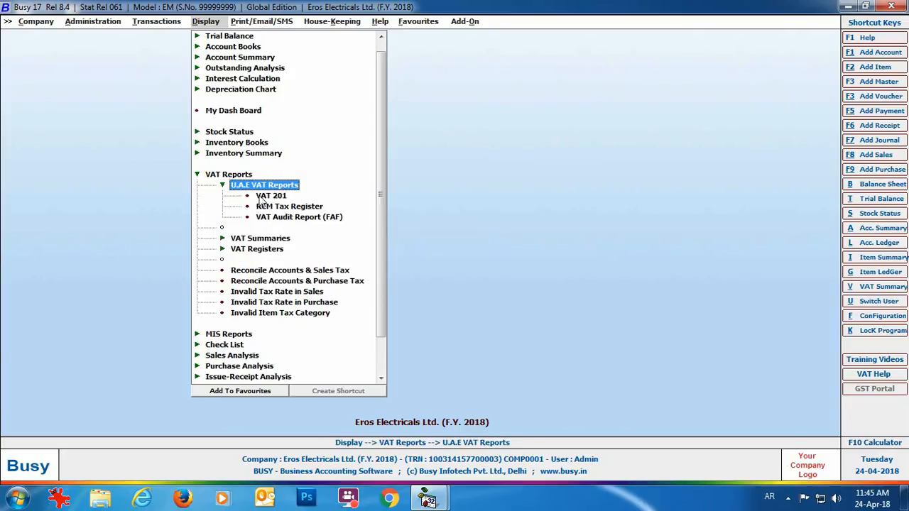
click(286, 200)
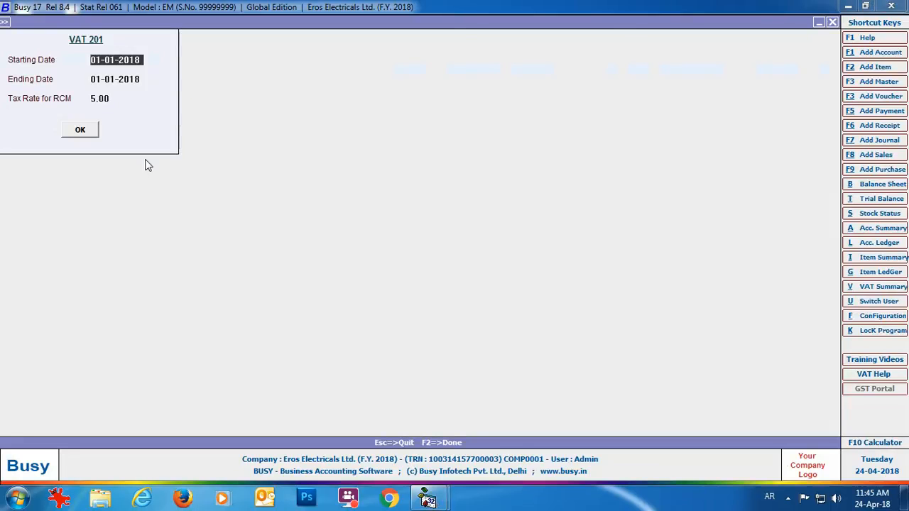
- Generate the VAT 201 through 31-01-2018, review the 259.05 net VAT due, and close it
key(Return)
text(31-01)
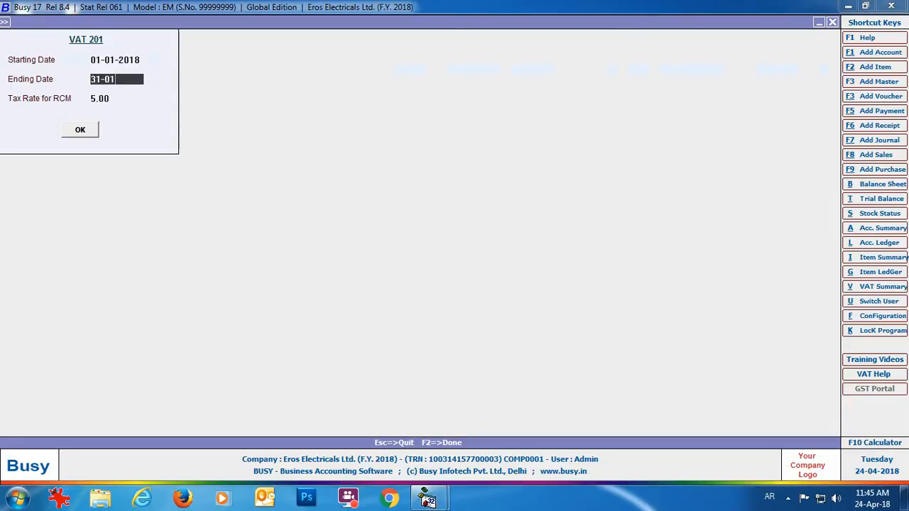
key(Return)
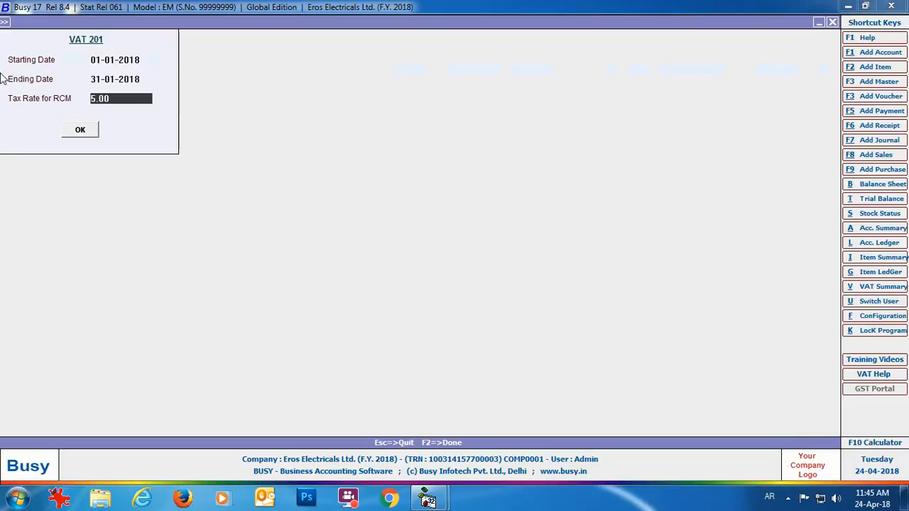
click(81, 132)
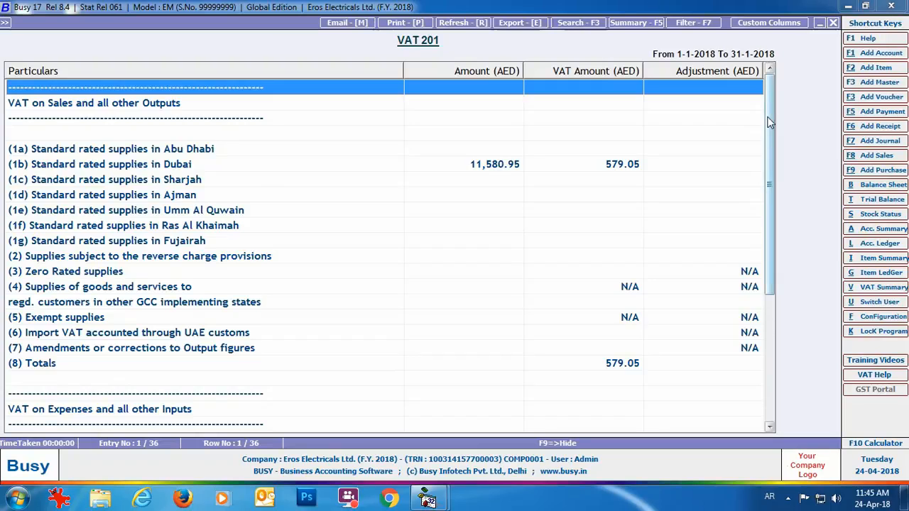
drag(767, 122, 767, 219)
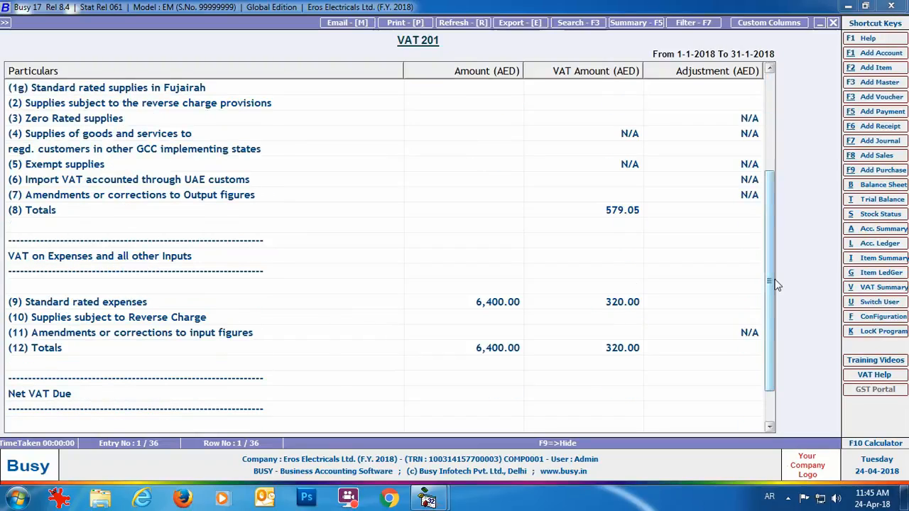
scroll(773, 284, down, 1)
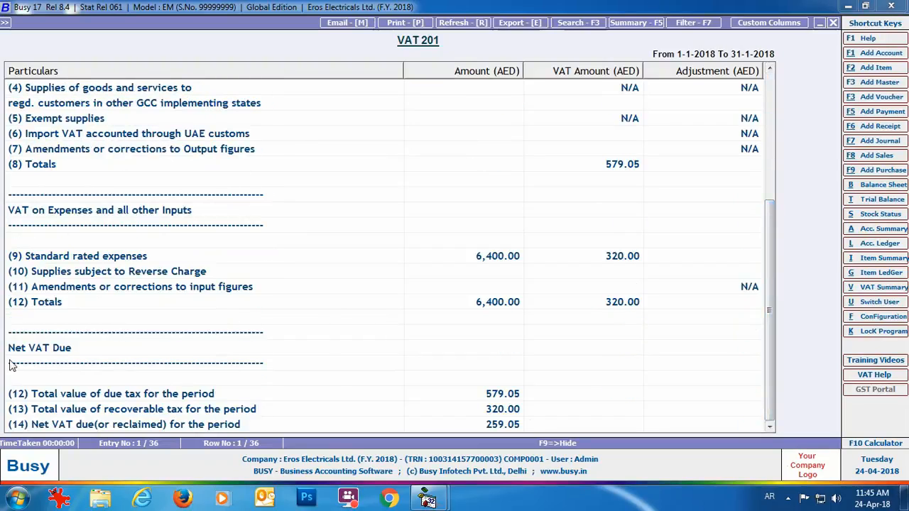
click(833, 22)
click(833, 23)
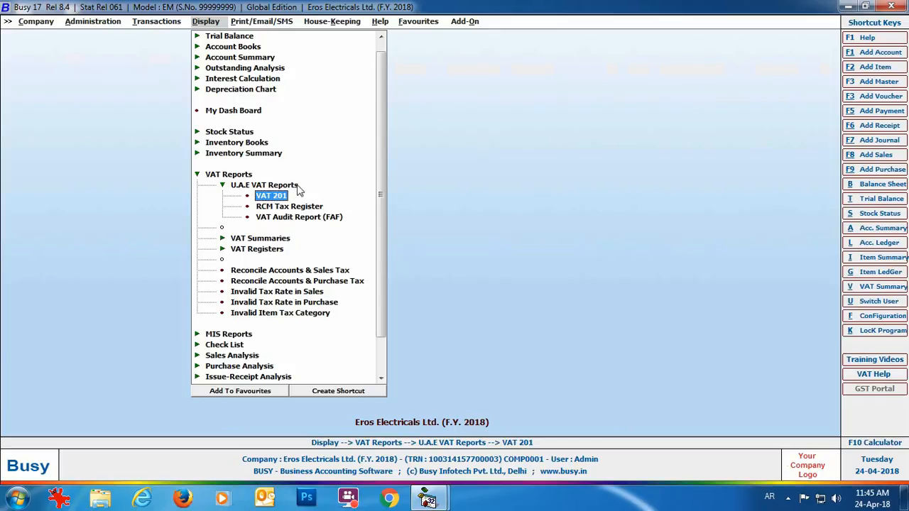
- View the VAT Summary ending 31-01-2018 showing 259.05 tax payable, then close it
click(262, 240)
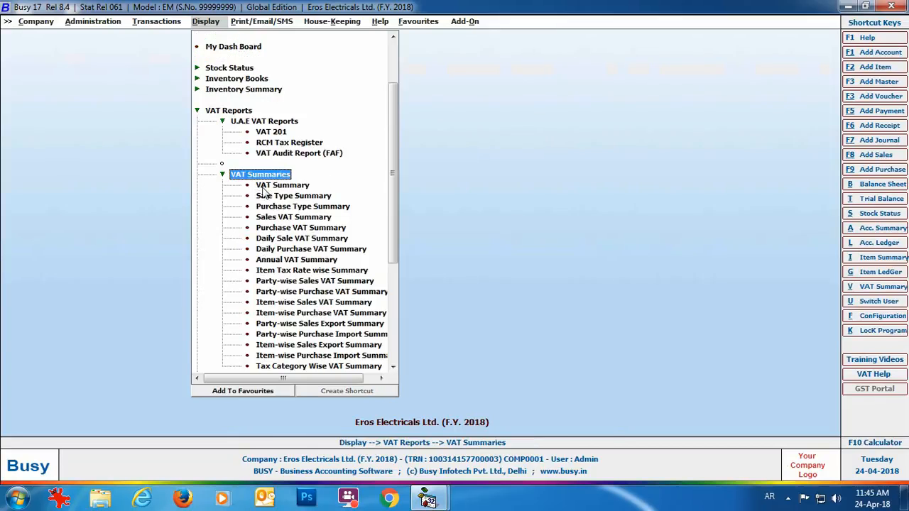
click(281, 187)
key(Return)
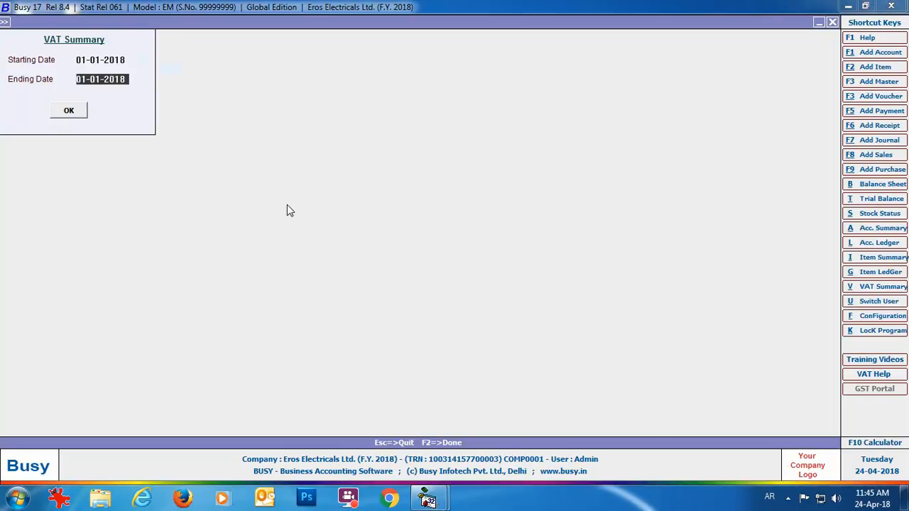
text(31-0)
key(Return)
key(Return)
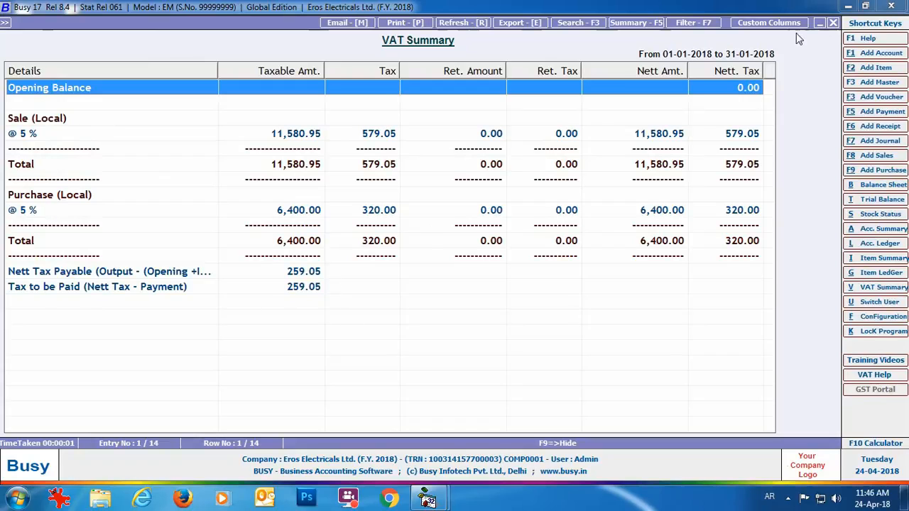
click(833, 23)
key(Escape)
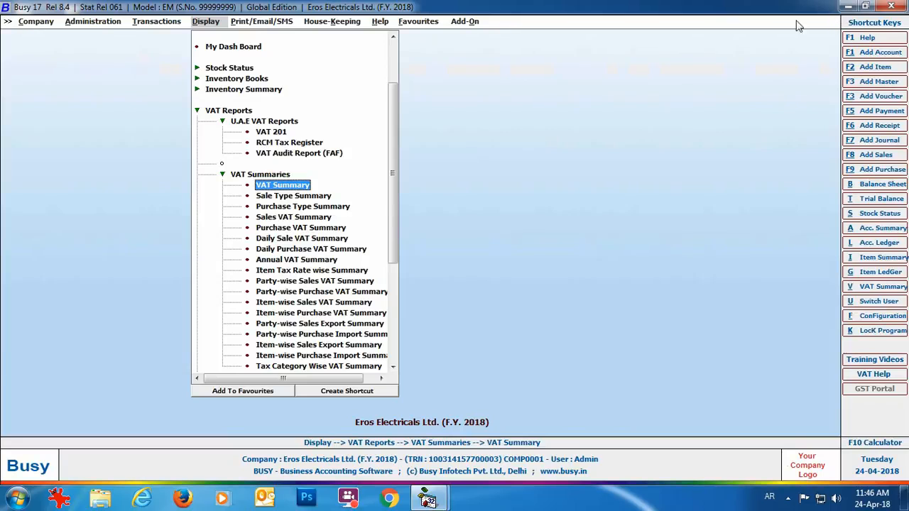
- Start a new Main-series payment voucher dated 31-01-2018
click(151, 23)
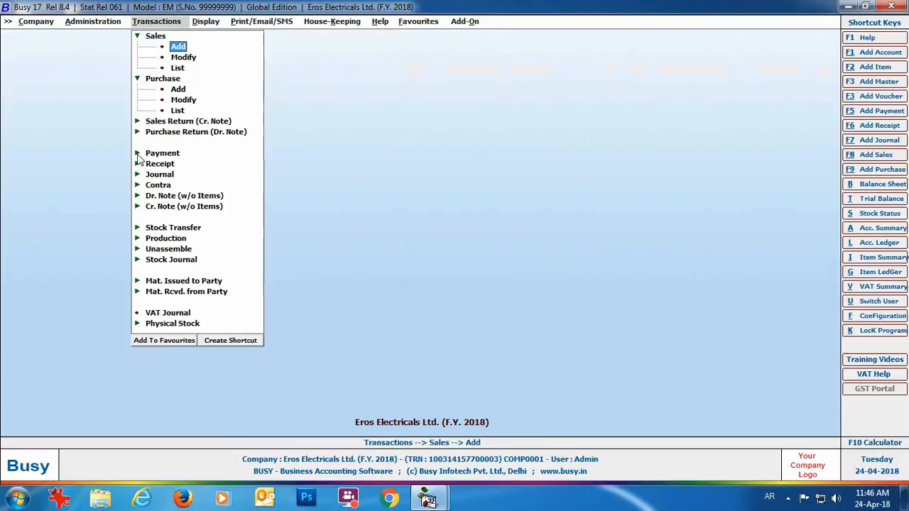
click(170, 154)
click(178, 165)
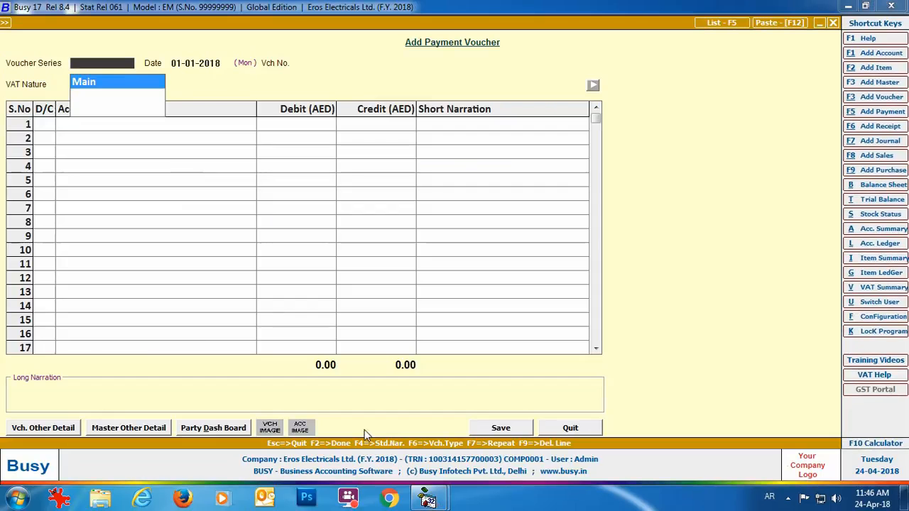
key(Return)
text(31-0)
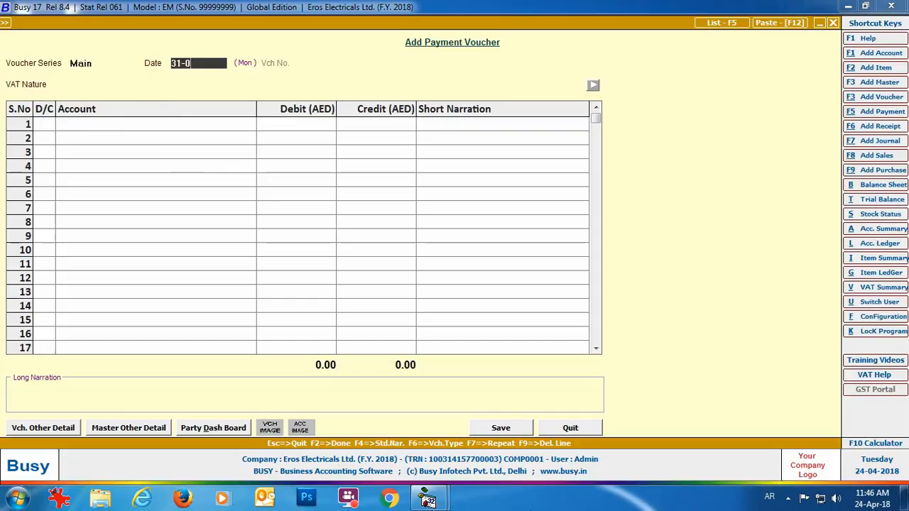
key(Return)
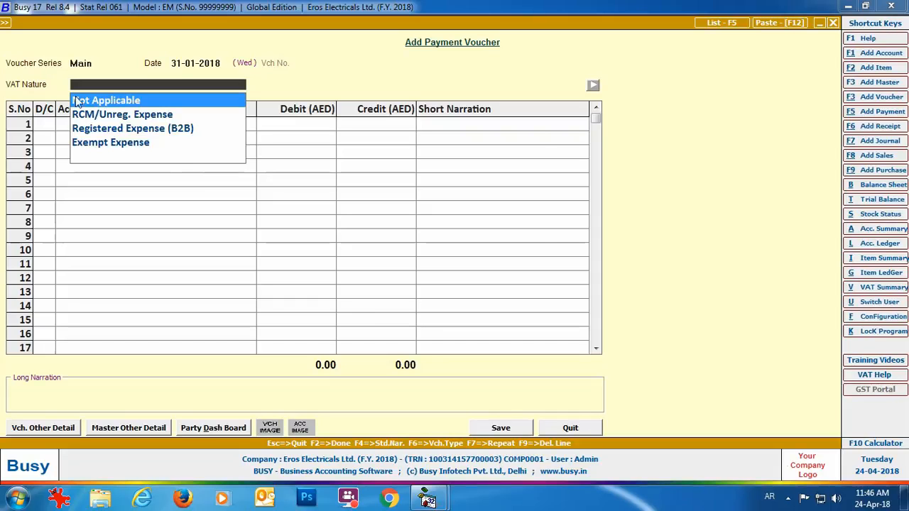
- Debit VAT Output 259.05, credit United Arab Bank, and save the voucher
key(Return)
key(Return)
text(vat)
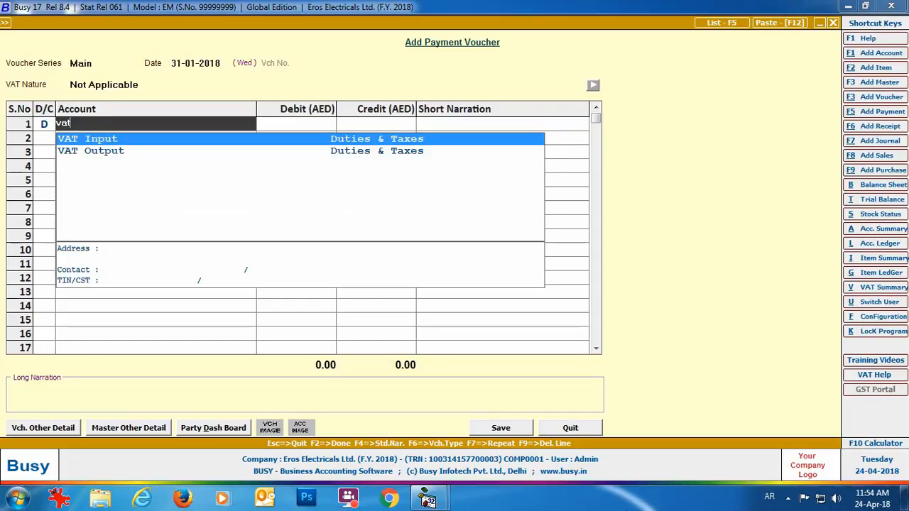
key(Down)
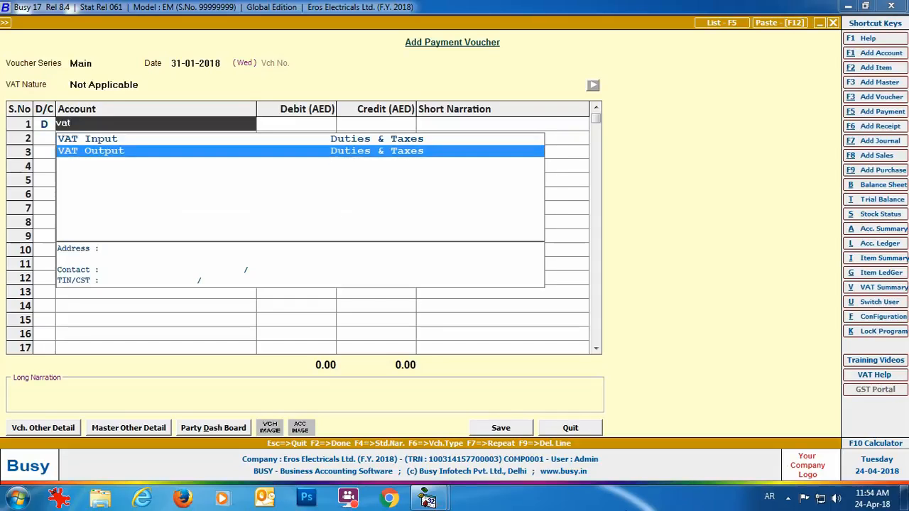
key(Return)
text(259.05)
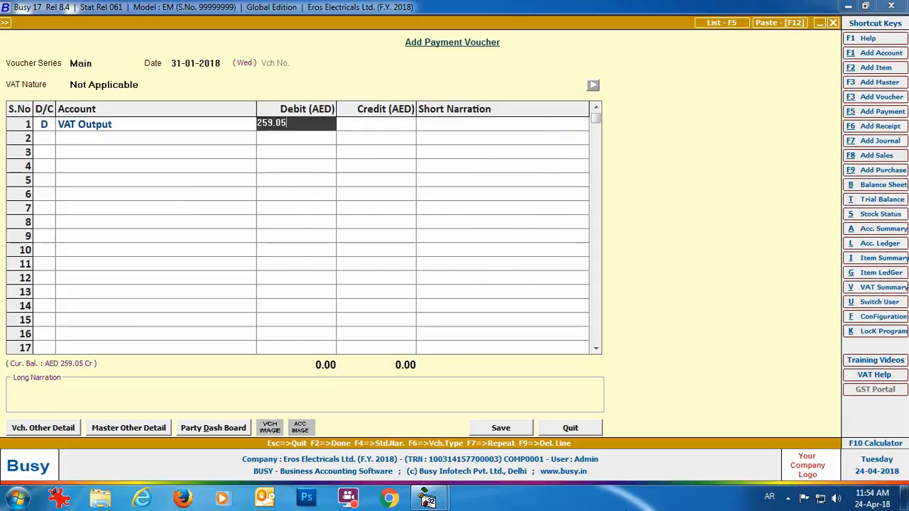
key(Return)
key(Return)
key(Return)
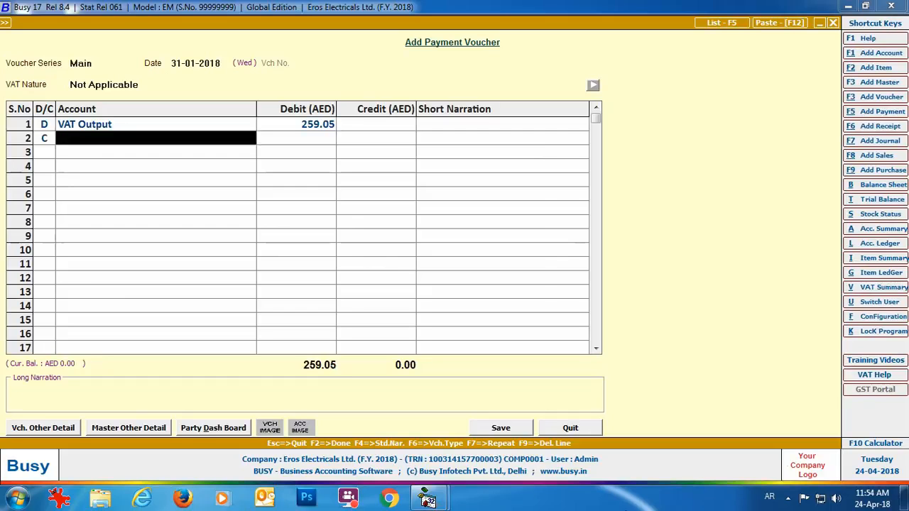
text(unite)
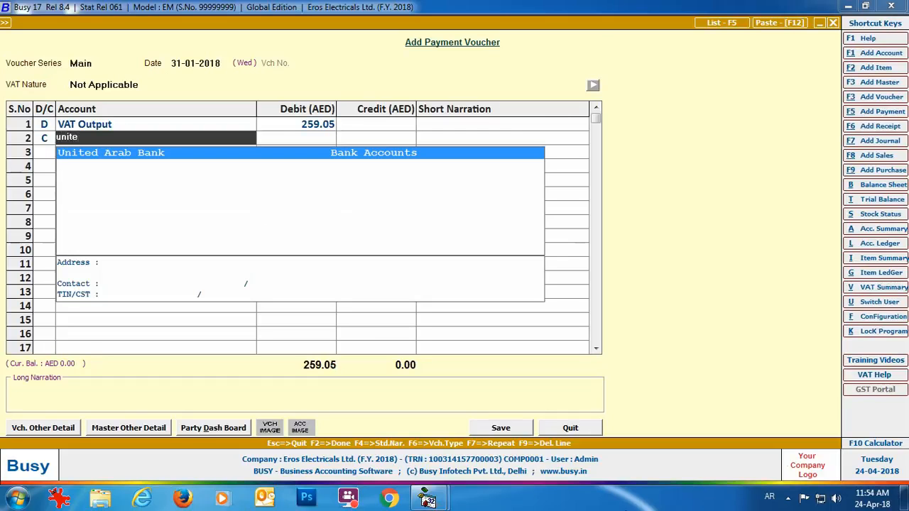
key(Return)
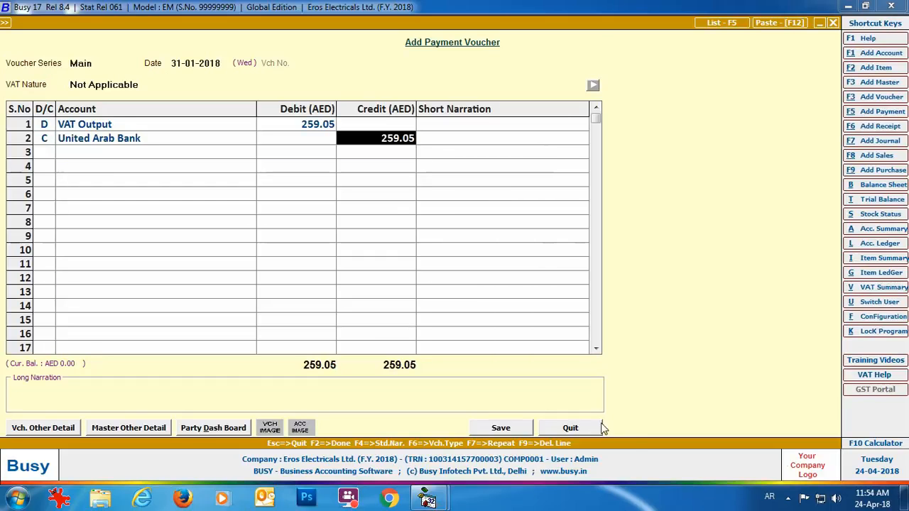
click(496, 429)
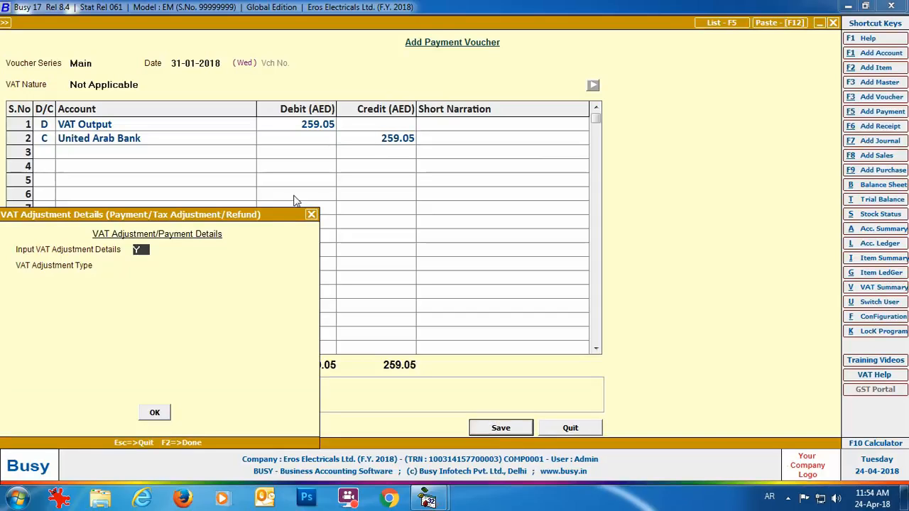
- Record VAT adjustment type Payment with challan, cheque, United Emirates Bank and bank code details
key(Return)
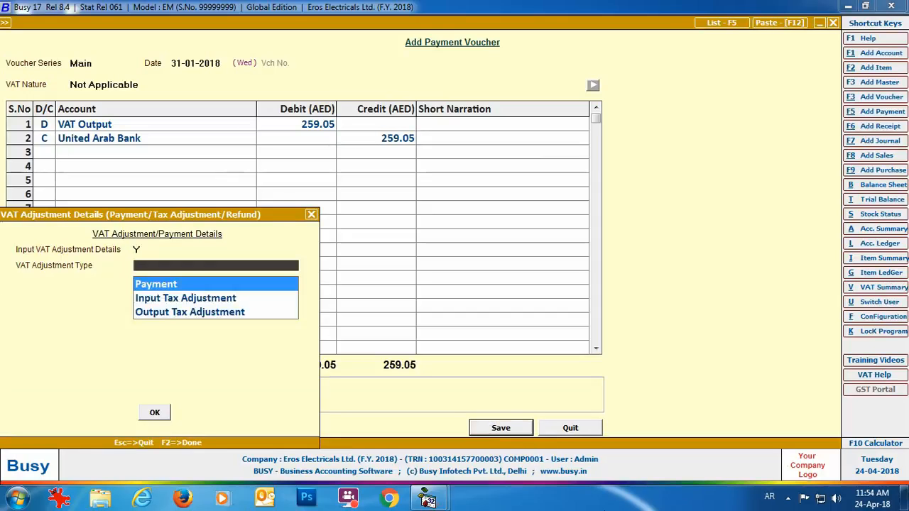
key(Return)
key(Return)
text(002311)
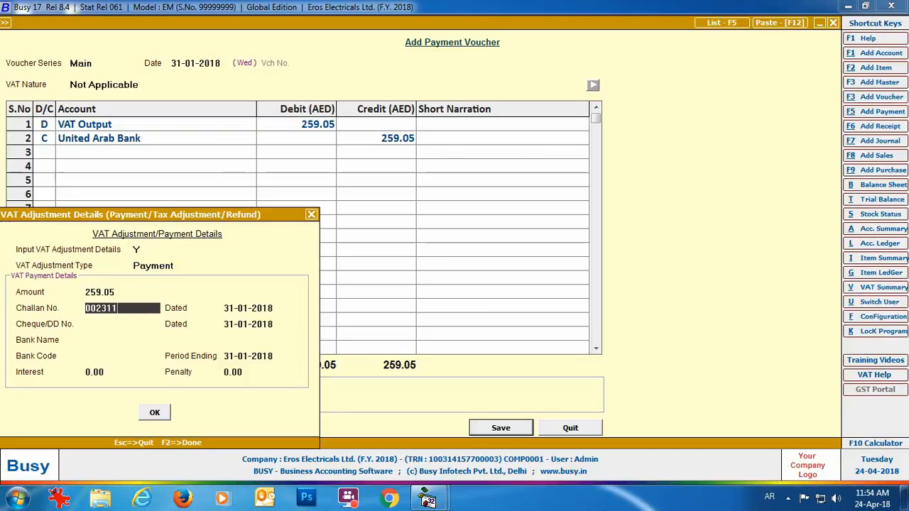
key(Return)
key(Return)
text(986611)
key(Return)
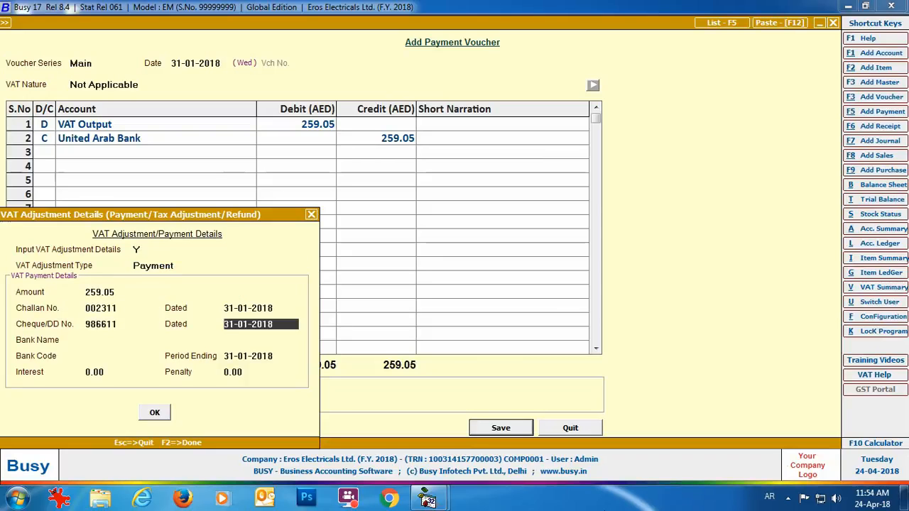
key(Return)
text(United Emirates Bank)
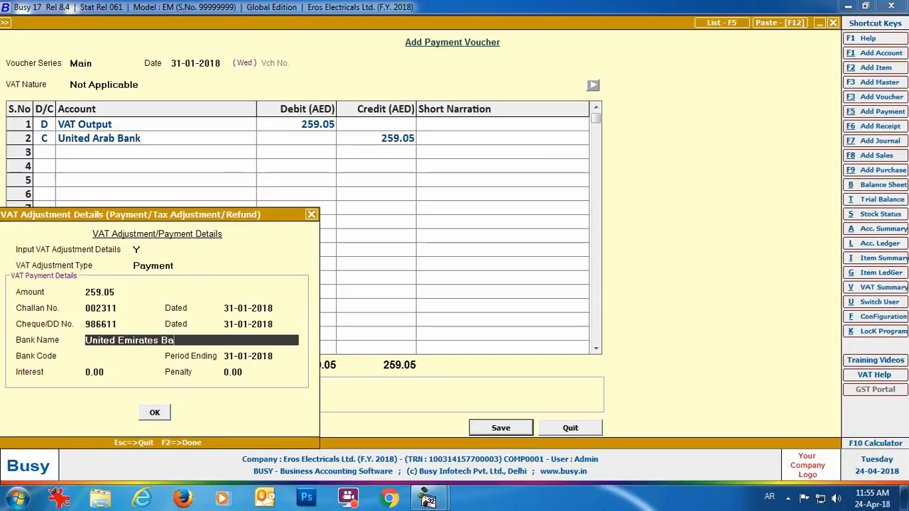
key(Return)
text(0098)
key(Return)
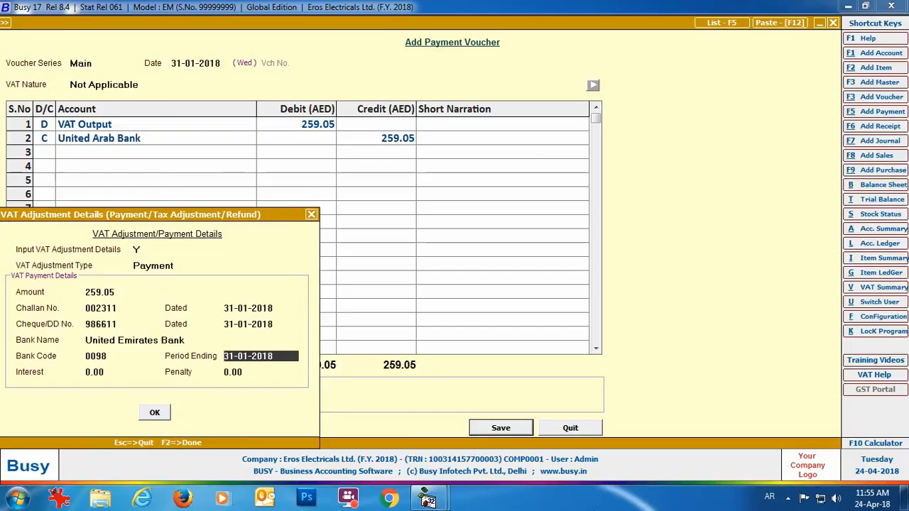
click(155, 413)
click(574, 429)
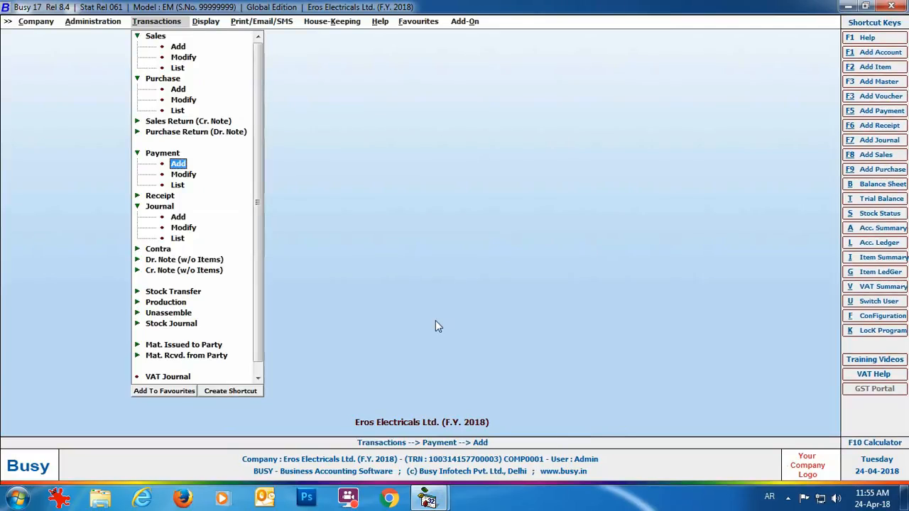
- Set up the VAT 201 print with tax year 2018, reference 01-2018 and STANDARD header
click(250, 23)
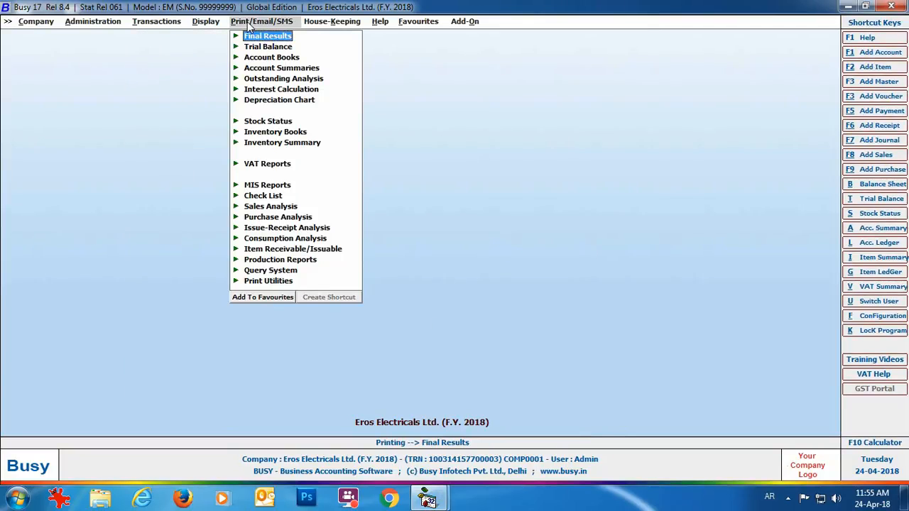
click(287, 164)
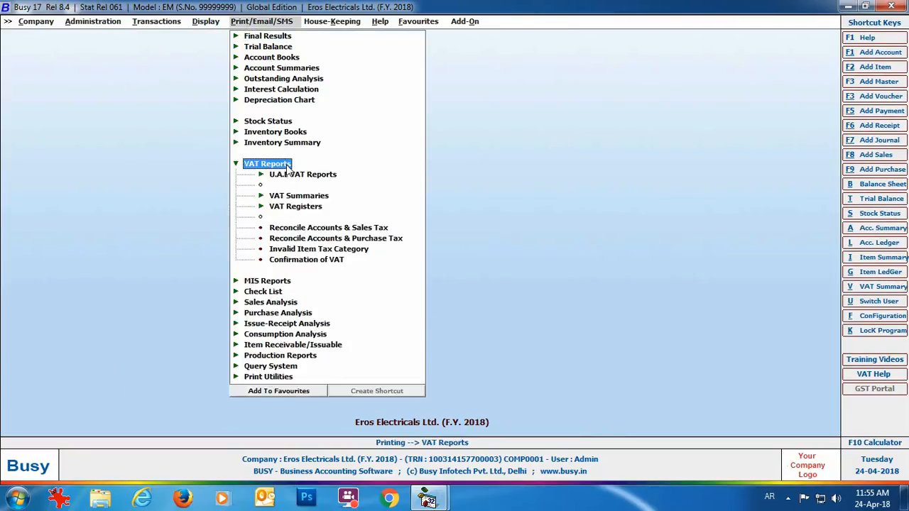
click(321, 175)
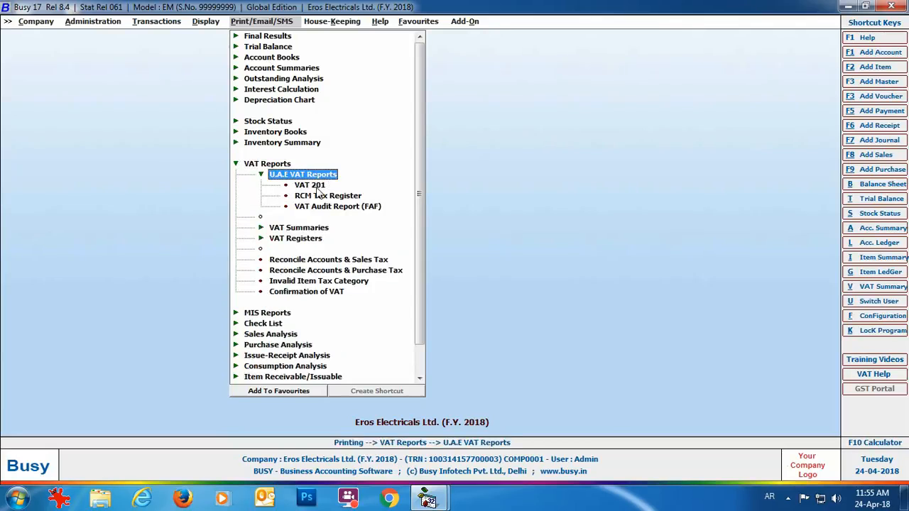
click(313, 185)
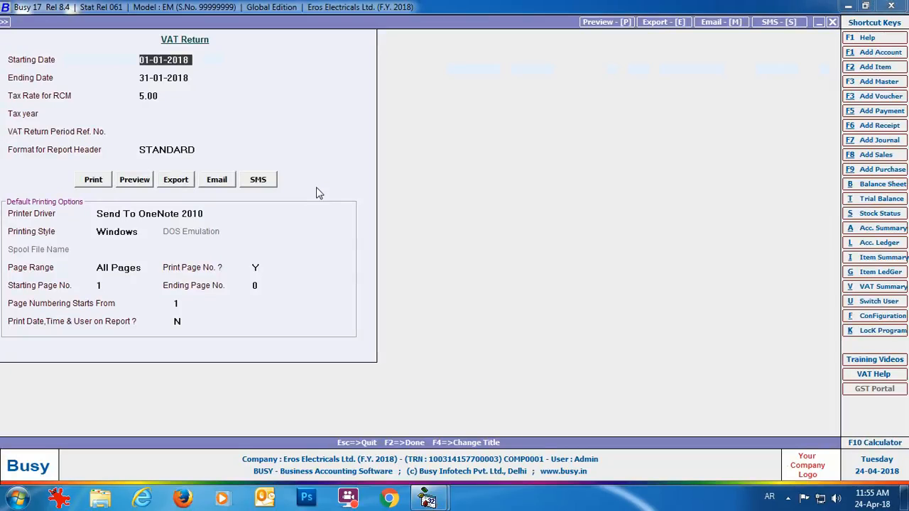
key(Return)
key(Return)
key(Return)
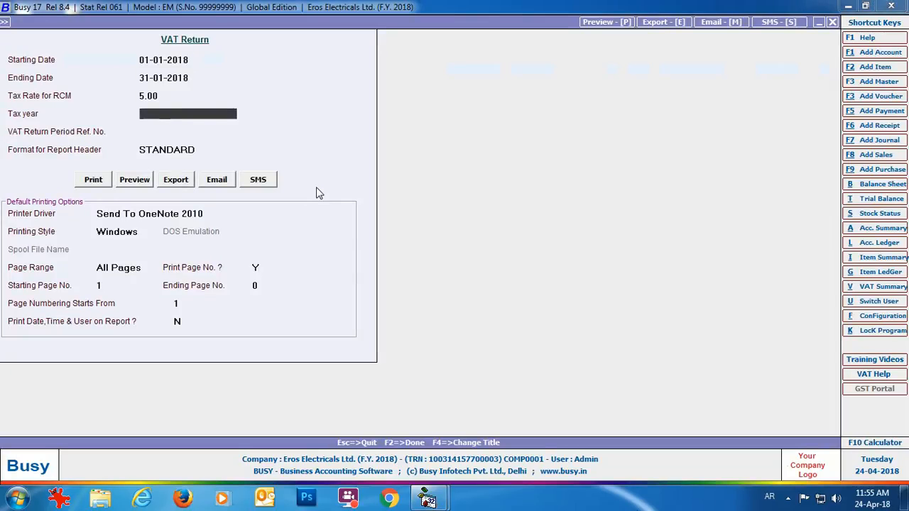
text(2018)
key(Return)
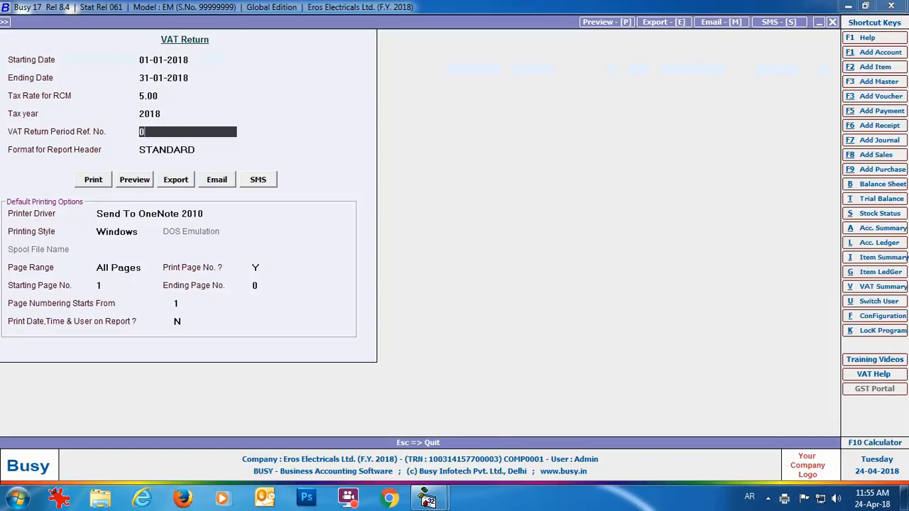
text(01-2018)
key(Return)
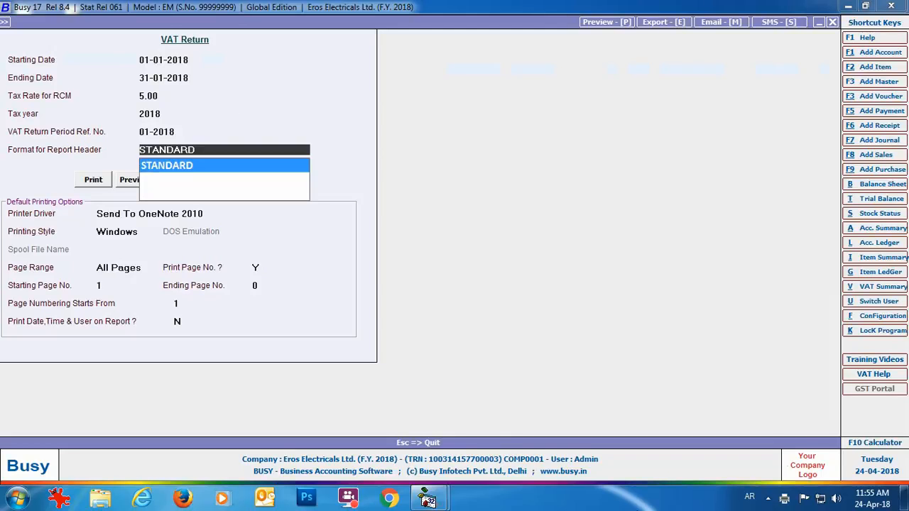
key(Return)
- Export the return as VAT 201.pdf and open the PDF
click(172, 183)
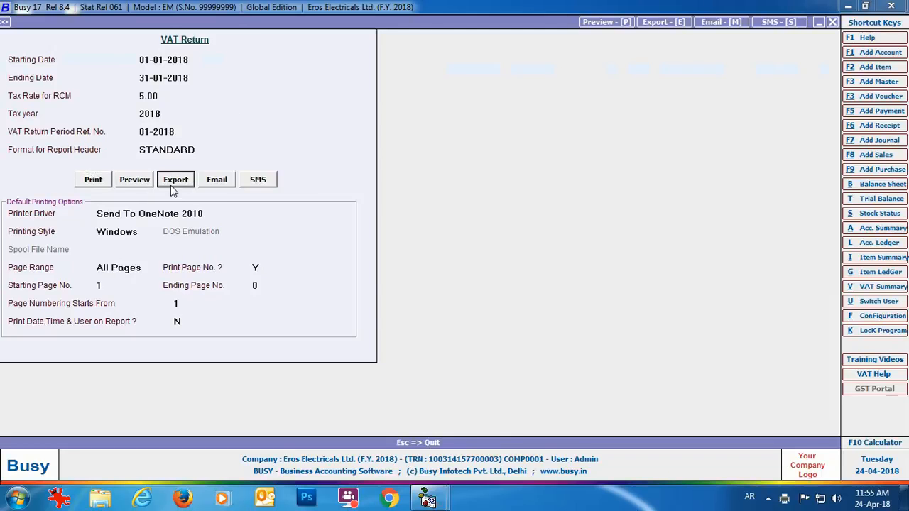
key(Return)
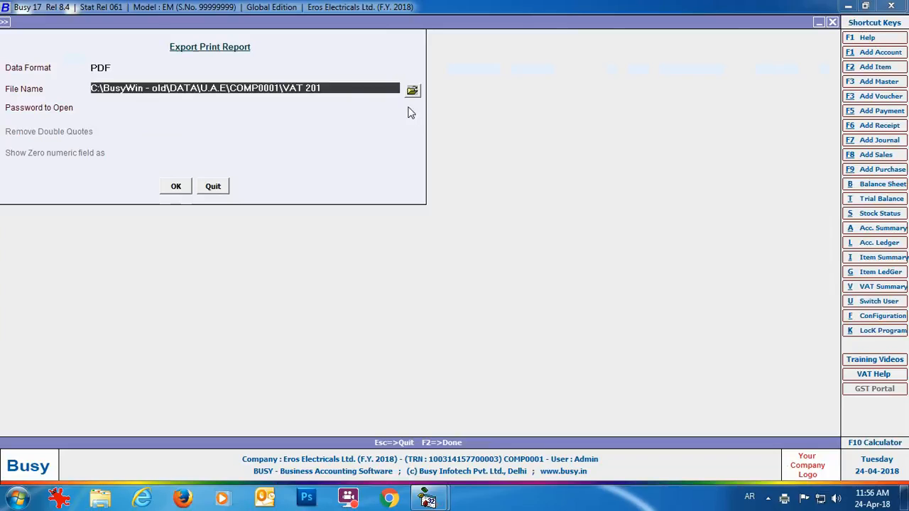
key(Return)
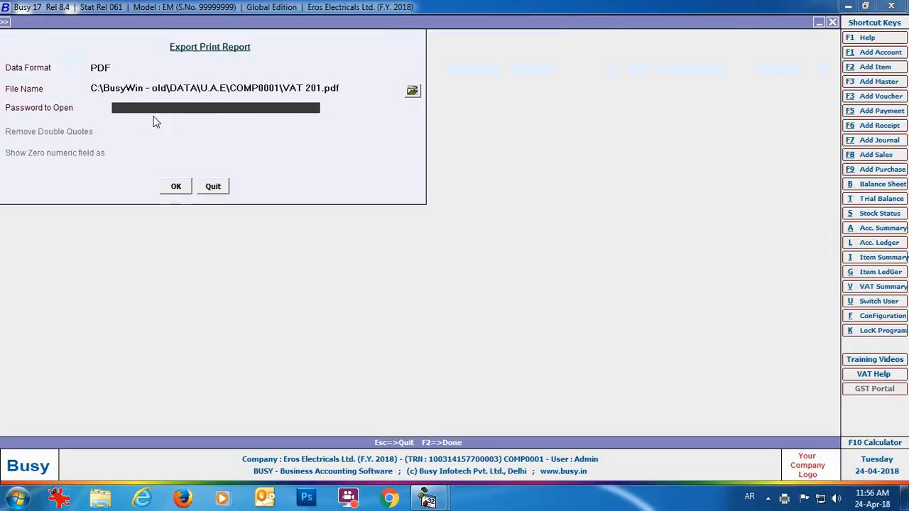
click(176, 187)
click(485, 278)
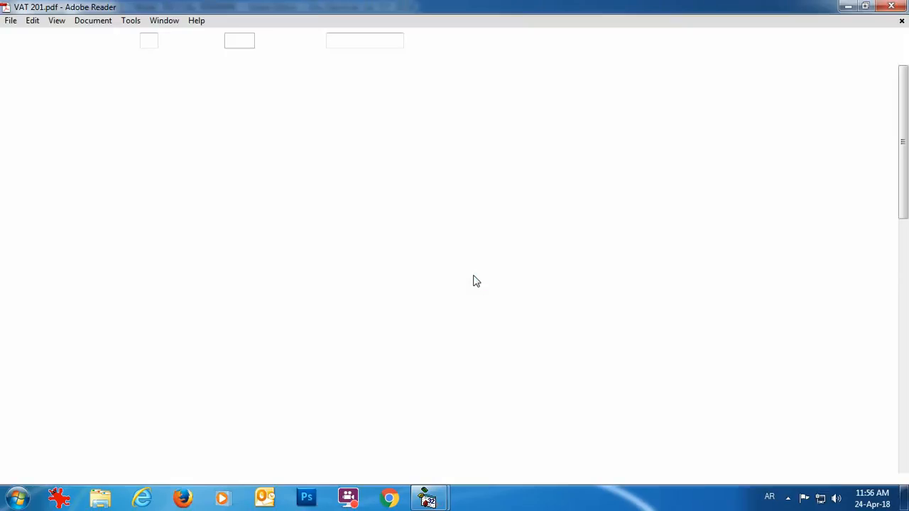
- Scroll the VAT 201 PDF down to the 259.05 net VAT due, then close Adobe Reader
scroll(904, 193, down, 2)
scroll(904, 193, down, 10)
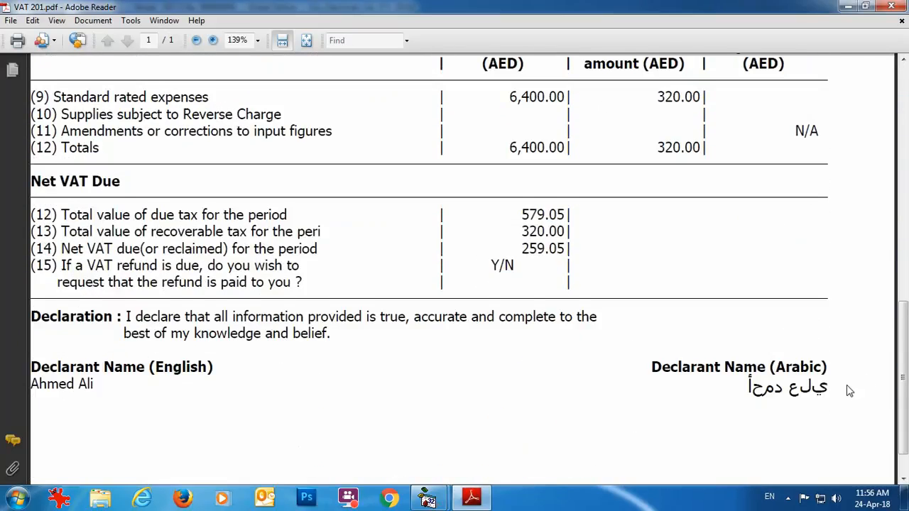
scroll(848, 390, down, 2)
click(891, 6)
key(Escape)
key(Escape)
key(Escape)
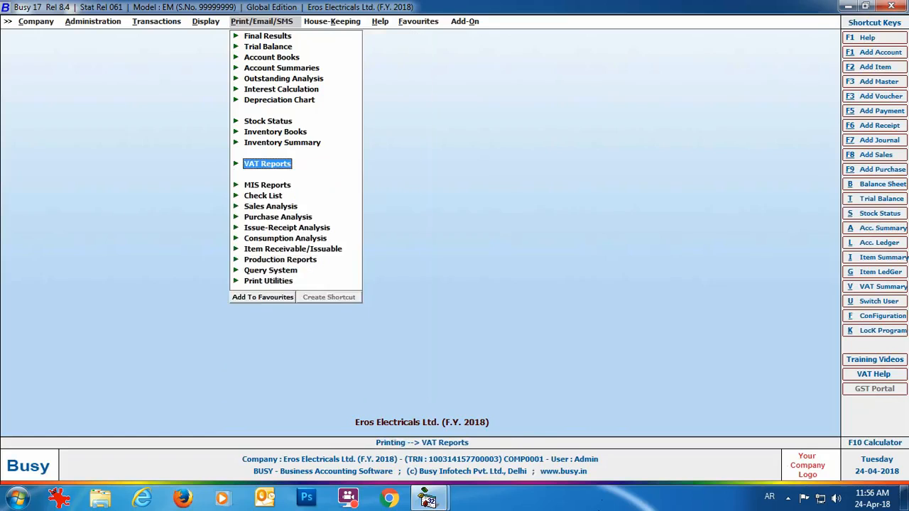